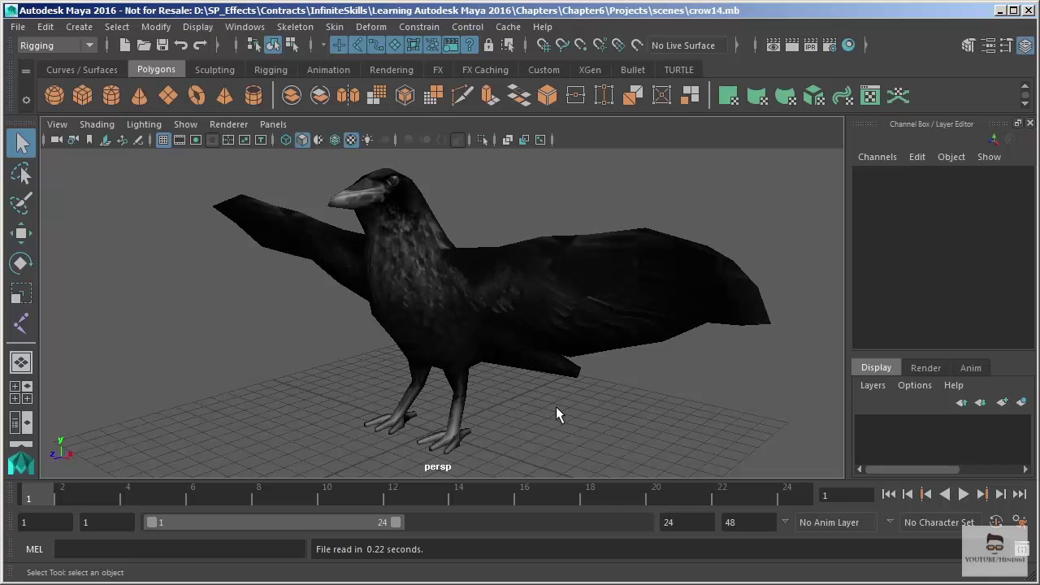
# Turn off the crow's textured display in the perspective view and show the model in wireframe.
pyautogui.press('5')
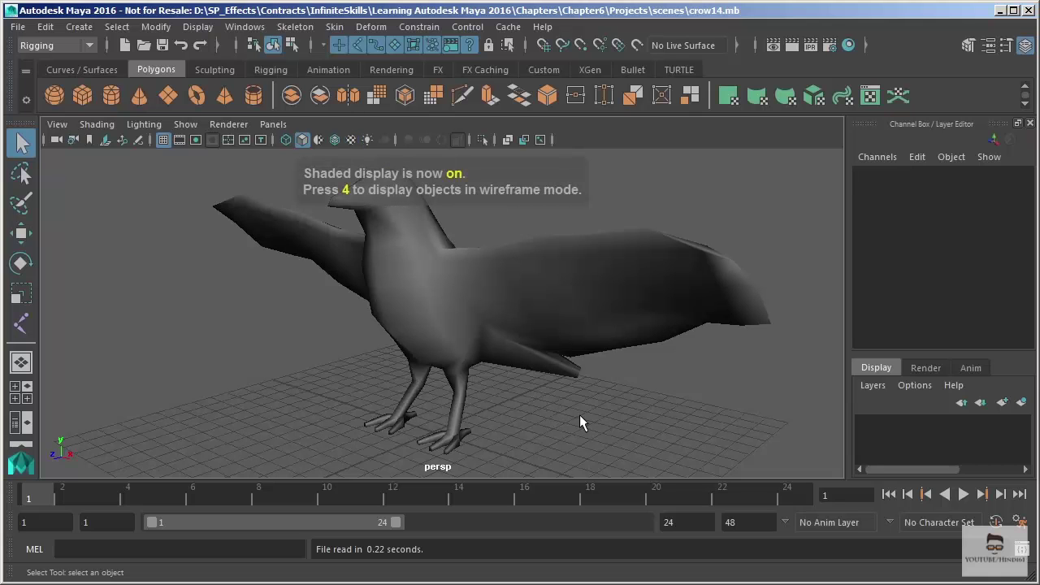
pyautogui.moveTo(570, 418)
pyautogui.keyDown('alt'); pyautogui.mouseDown()
pyautogui.moveTo(494, 320)
pyautogui.moveTo(517, 321)
pyautogui.mouseUp(); pyautogui.keyUp('alt')
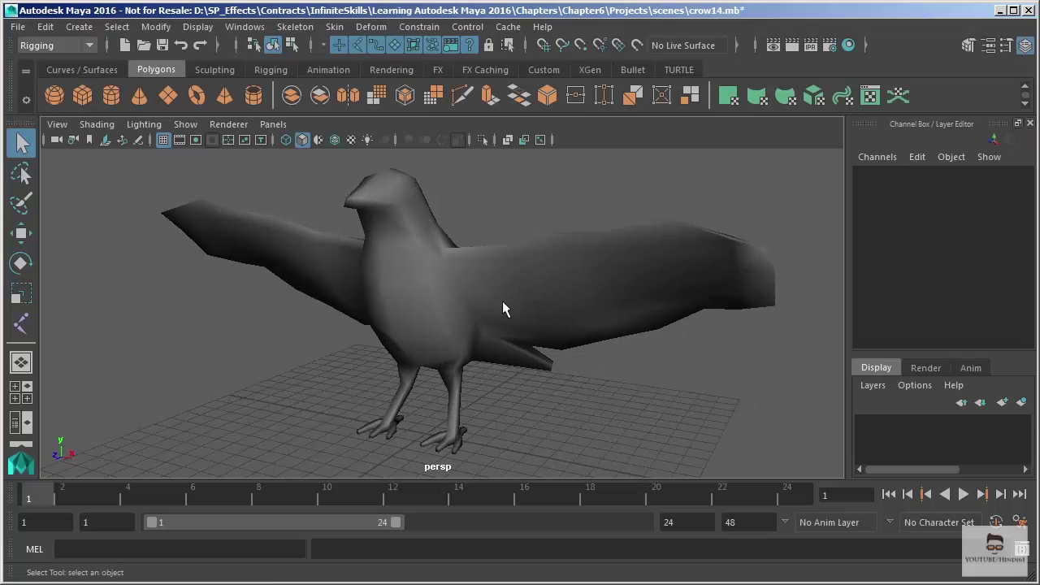
pyautogui.press('4')
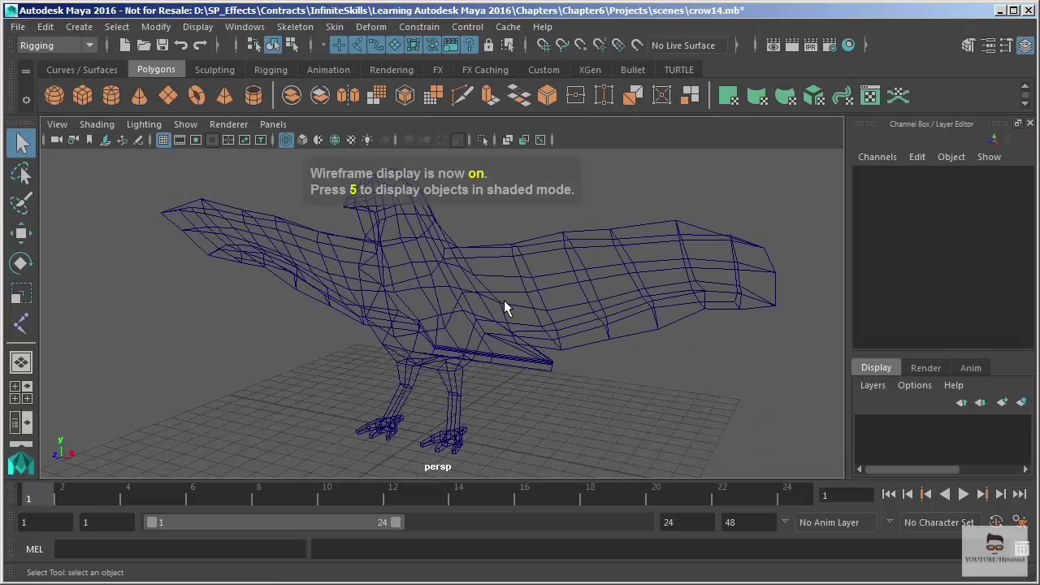
# Switch to a full side view of the crow and display it shaded with Wireframe on Shaded.
pyautogui.click(16, 386)
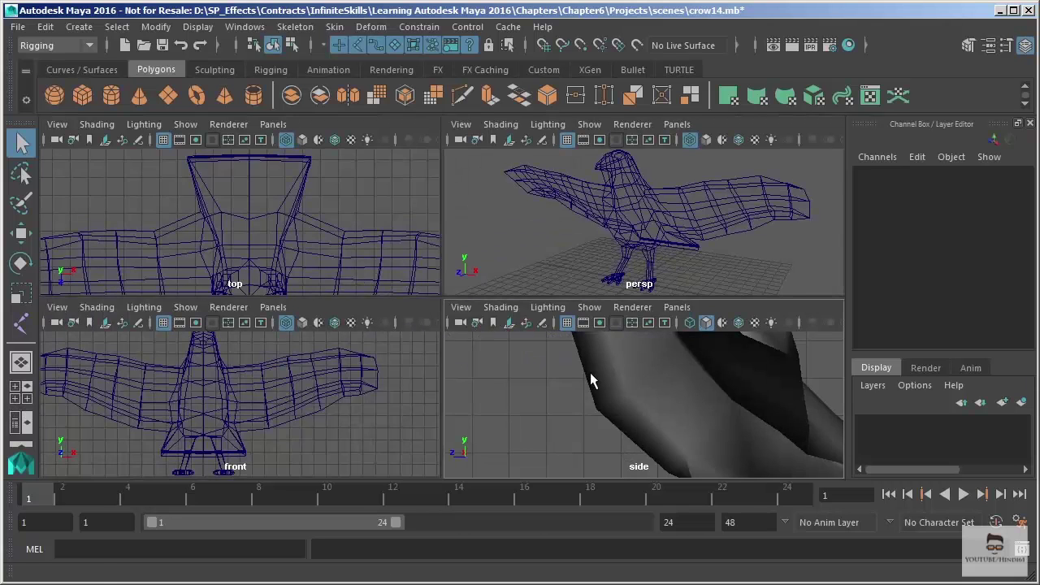
pyautogui.press('space')
pyautogui.press('4')
pyautogui.scroll(-8, 520, 285)
pyautogui.scroll(-2, 581, 373)
pyautogui.keyDown('alt'); pyautogui.moveTo(451, 261); pyautogui.dragTo(490, 304, button='middle'); pyautogui.keyUp('alt')
pyautogui.scroll(-1, 490, 304)
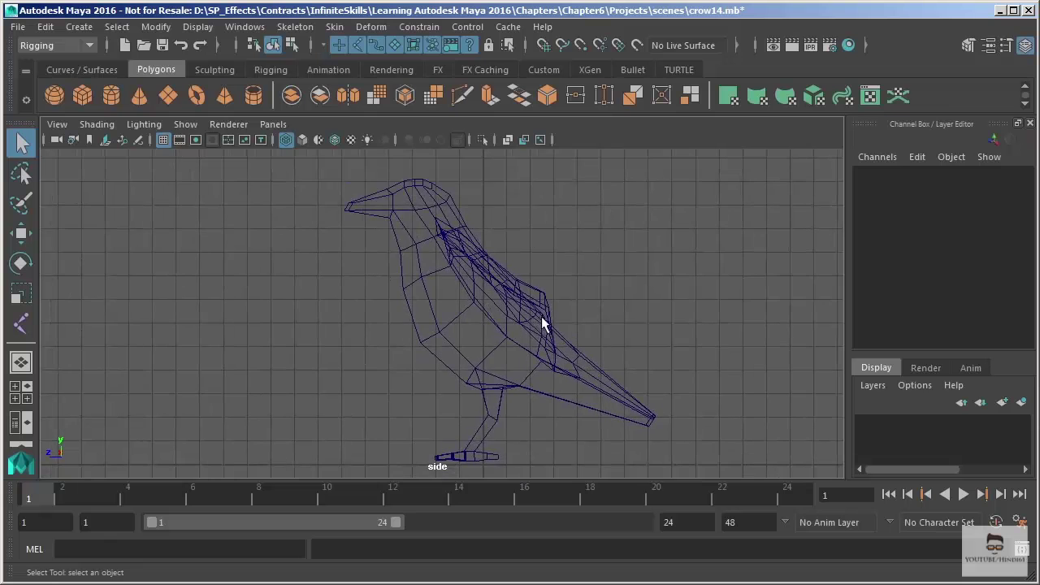
pyautogui.press('5')
pyautogui.keyDown('alt'); pyautogui.moveTo(442, 277); pyautogui.dragTo(439, 268, button='middle'); pyautogui.keyUp('alt')
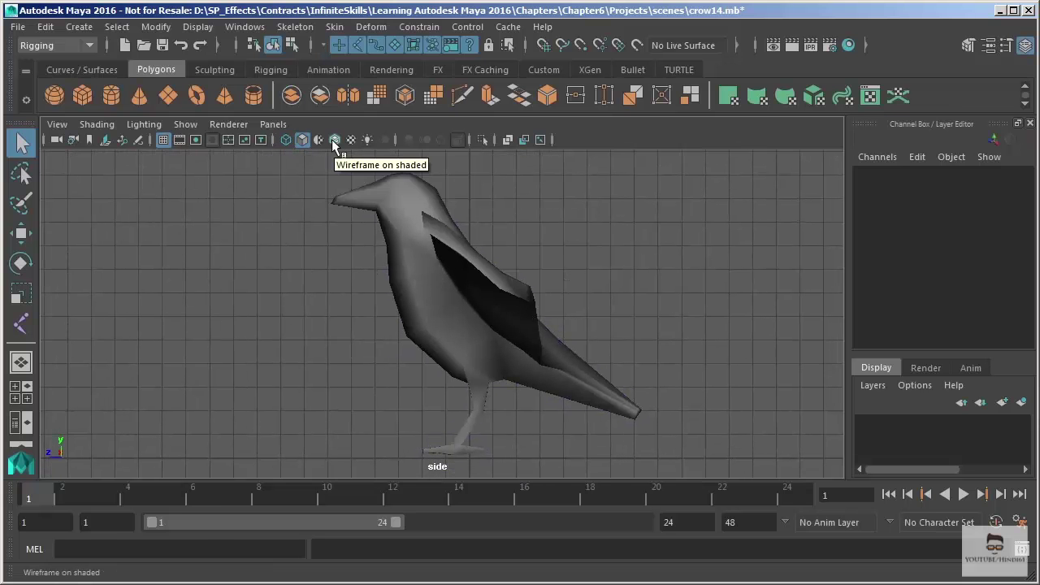
pyautogui.click(335, 140)
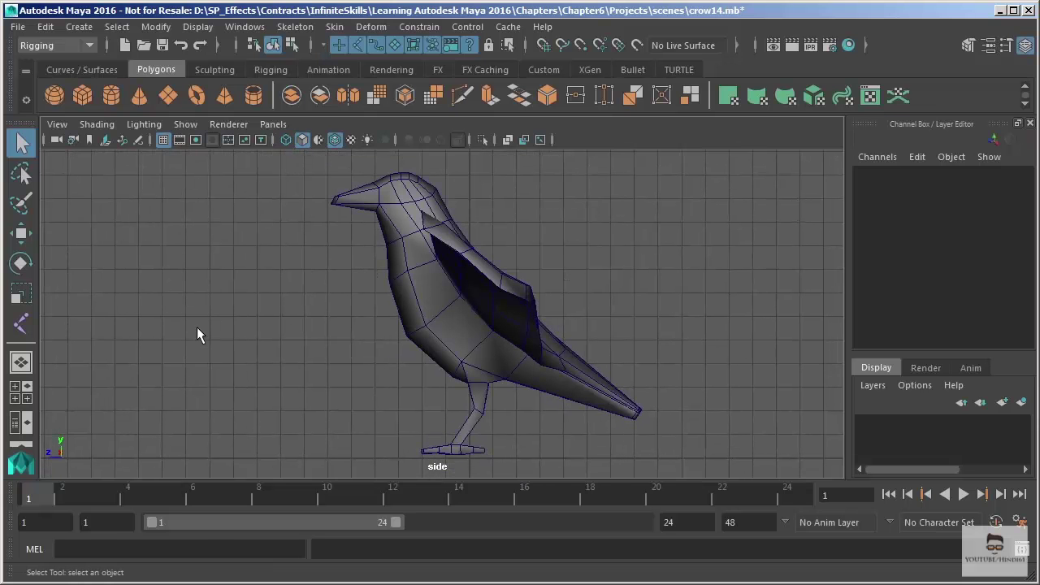
pyautogui.keyDown('alt'); pyautogui.moveTo(307, 342); pyautogui.dragTo(281, 343, button='middle'); pyautogui.keyUp('alt')
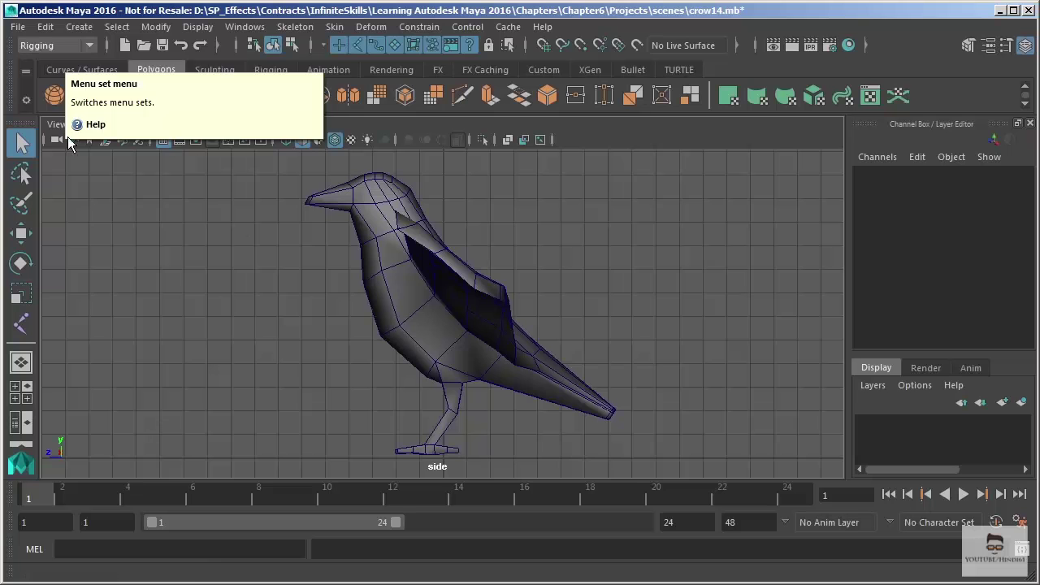
# Start the Joint tool with symmetry off, place the root joint in the crow's lower body, and check its centring in the front view.
pyautogui.click(304, 29)
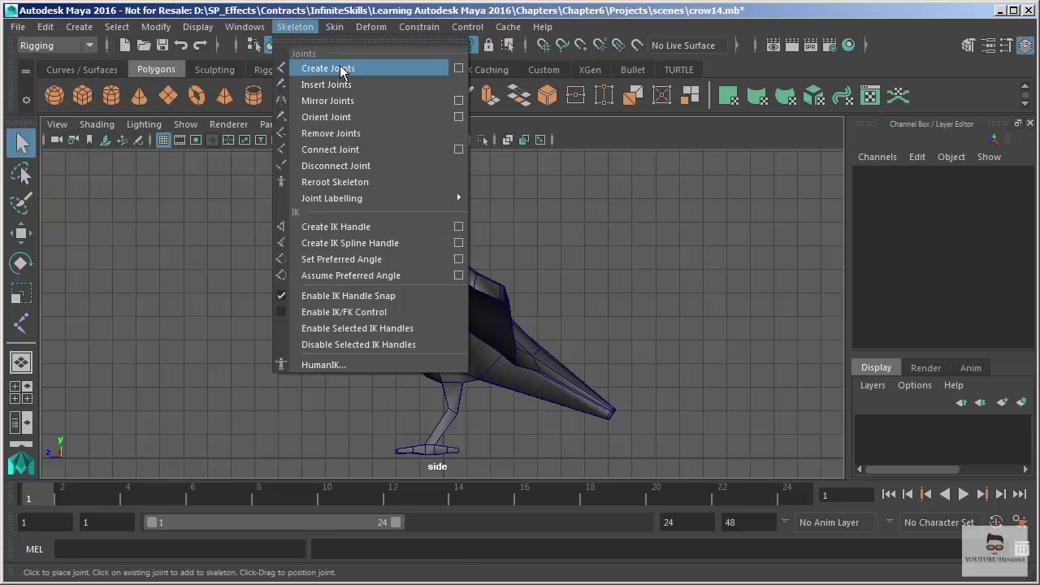
pyautogui.click(459, 68)
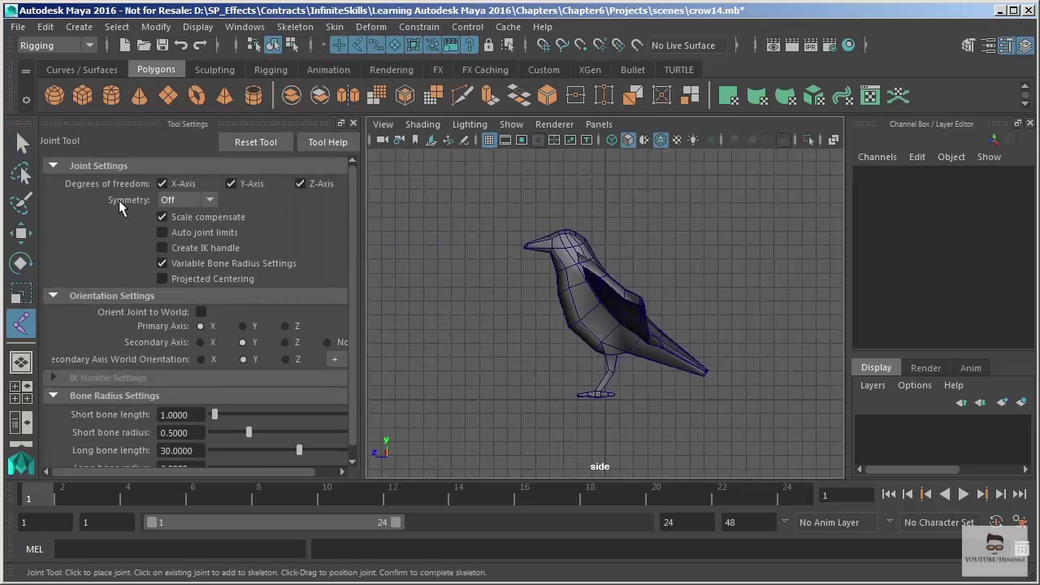
pyautogui.scroll(5, 562, 364)
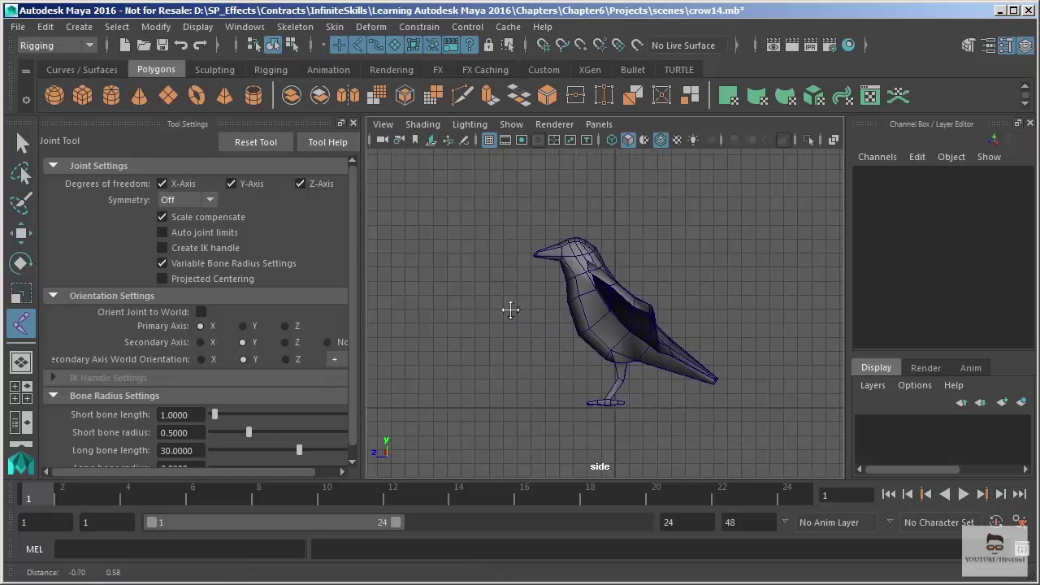
pyautogui.keyDown('alt'); pyautogui.moveTo(570, 368); pyautogui.dragTo(564, 362, button='middle'); pyautogui.keyUp('alt')
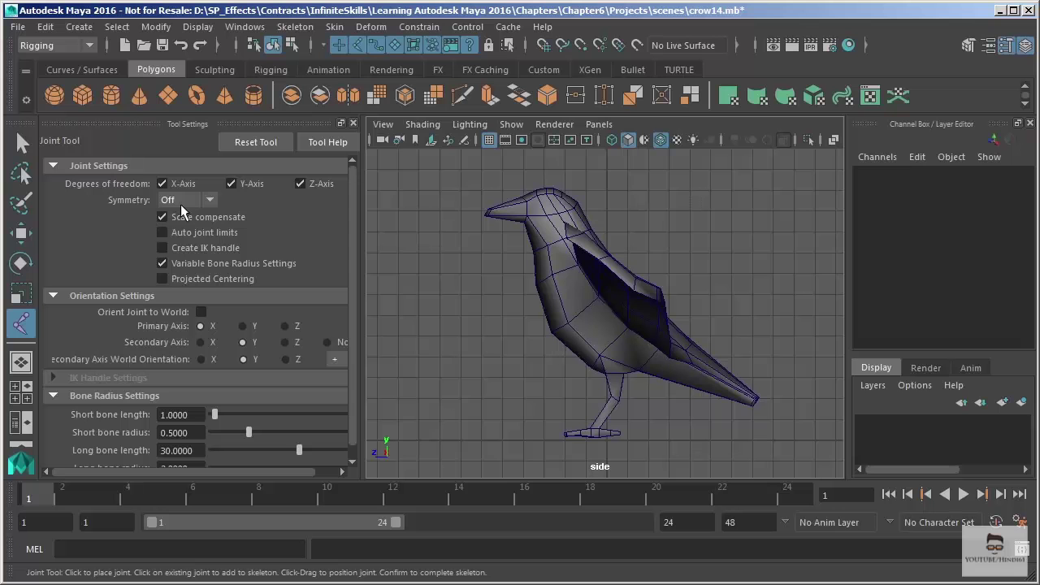
pyautogui.scroll(2, 611, 318)
pyautogui.keyDown('alt'); pyautogui.moveTo(607, 373); pyautogui.dragTo(583, 340, button='middle'); pyautogui.keyUp('alt')
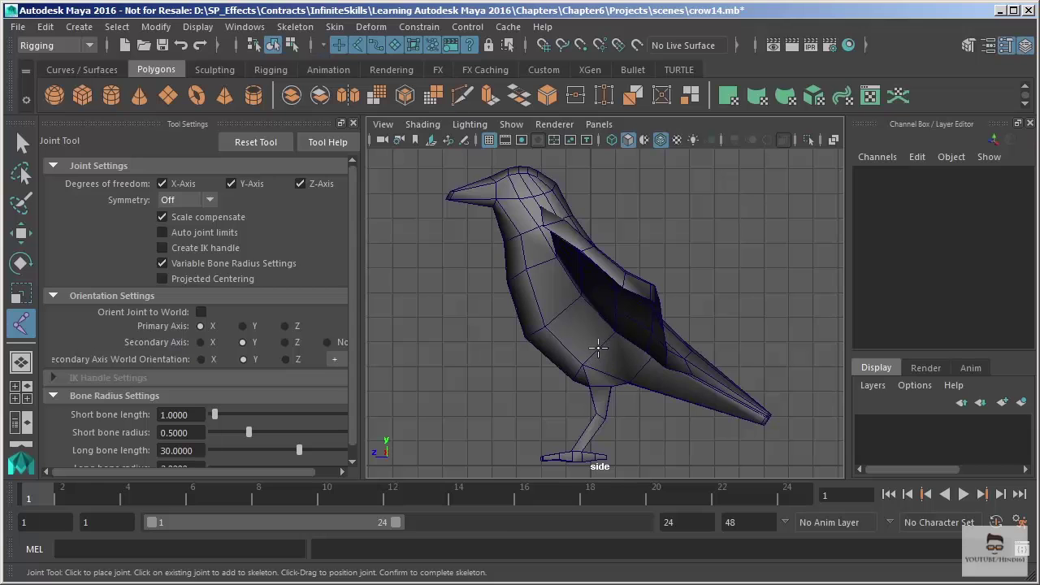
pyautogui.click(598, 348)
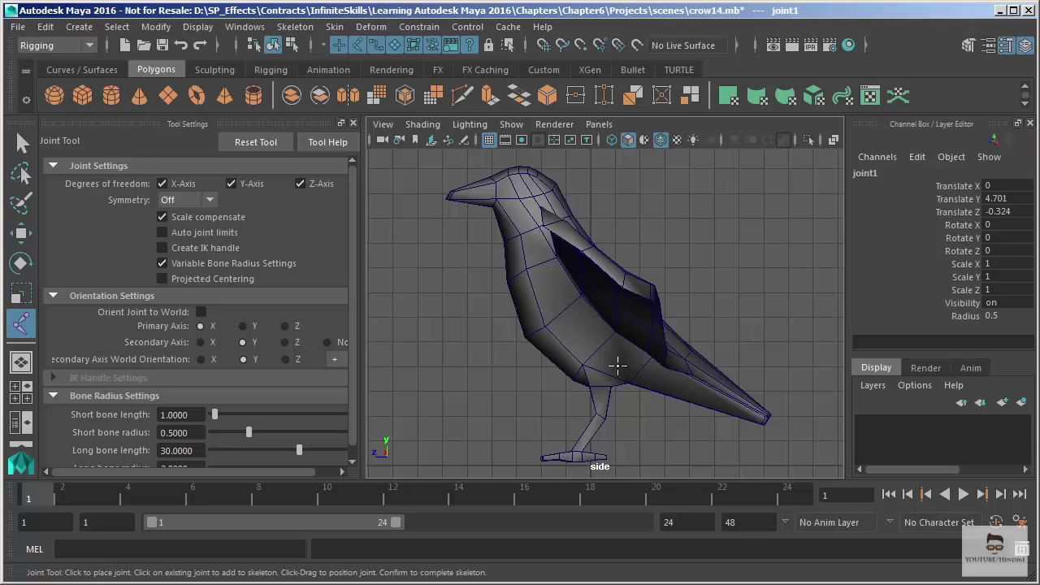
pyautogui.press('space')
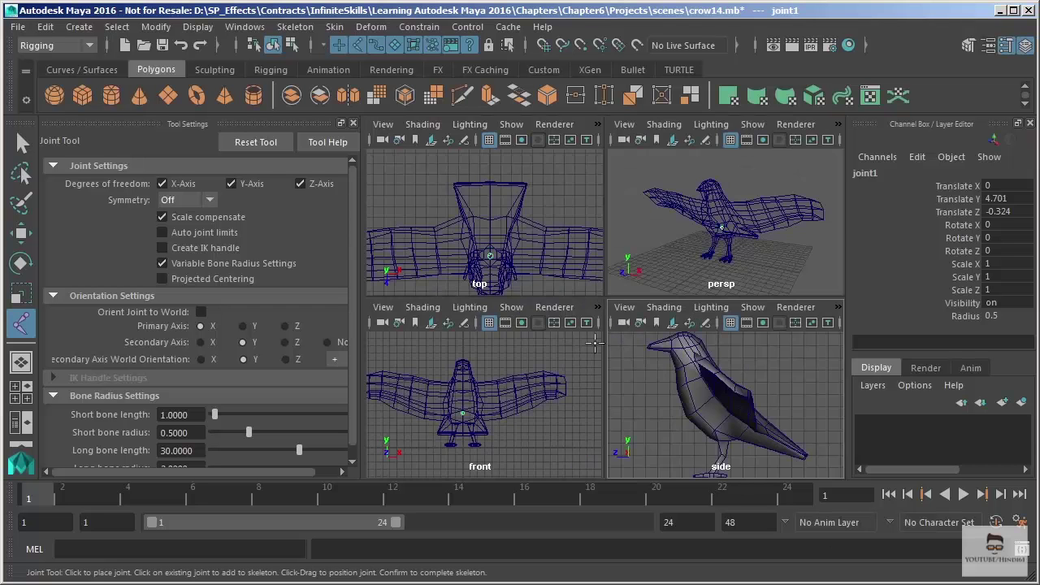
pyautogui.press('space')
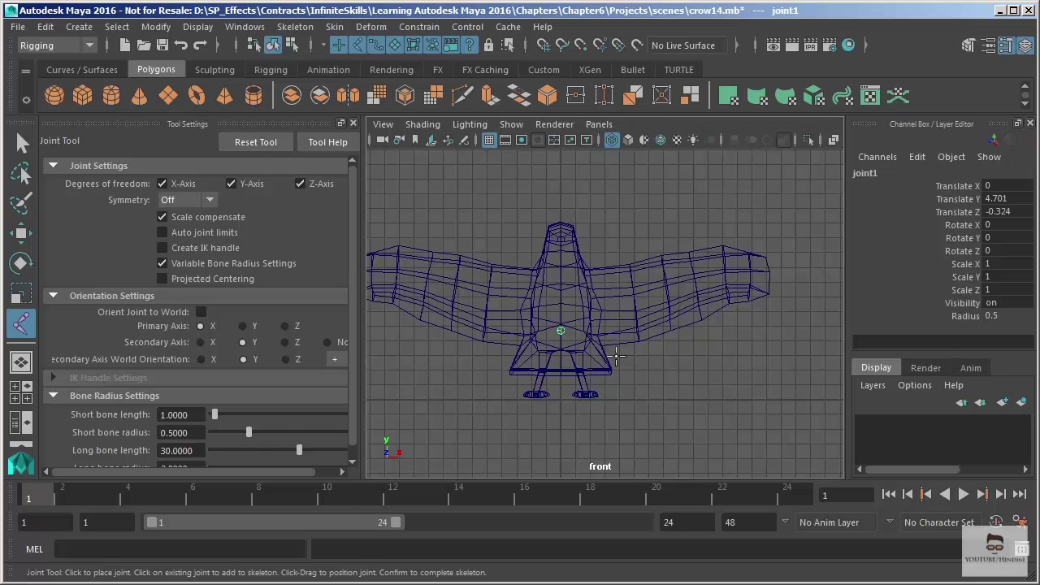
pyautogui.press('space')
pyautogui.press('space')
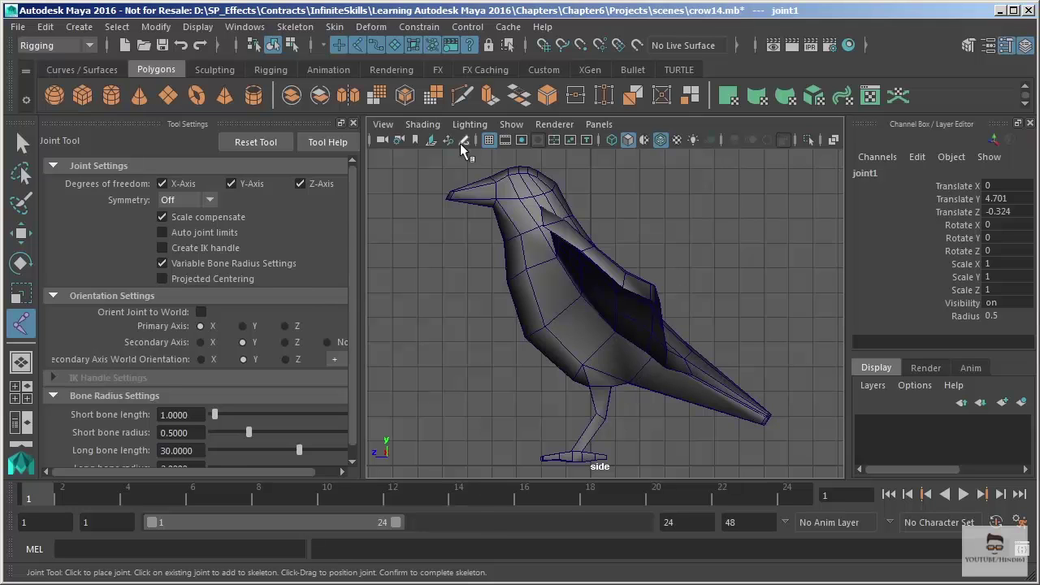
# Close the Joint tool settings and turn on XRay Joints in the side view.
pyautogui.click(353, 123)
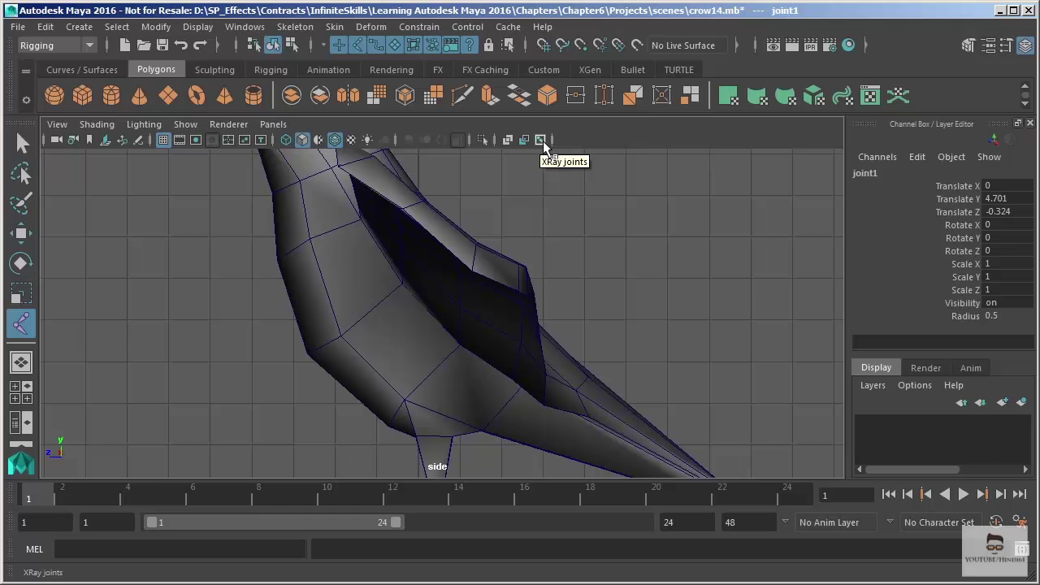
pyautogui.click(540, 139)
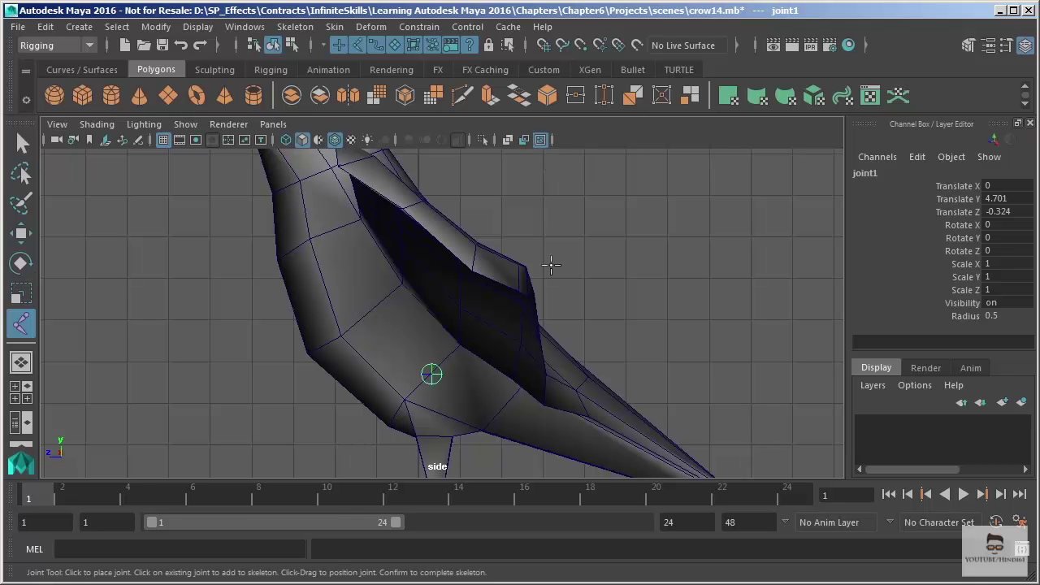
pyautogui.keyDown('alt'); pyautogui.moveTo(665, 304); pyautogui.dragTo(557, 227, button='right'); pyautogui.keyUp('alt')
pyautogui.keyDown('alt'); pyautogui.moveTo(558, 227); pyautogui.dragTo(585, 205, button='middle'); pyautogui.keyUp('alt')
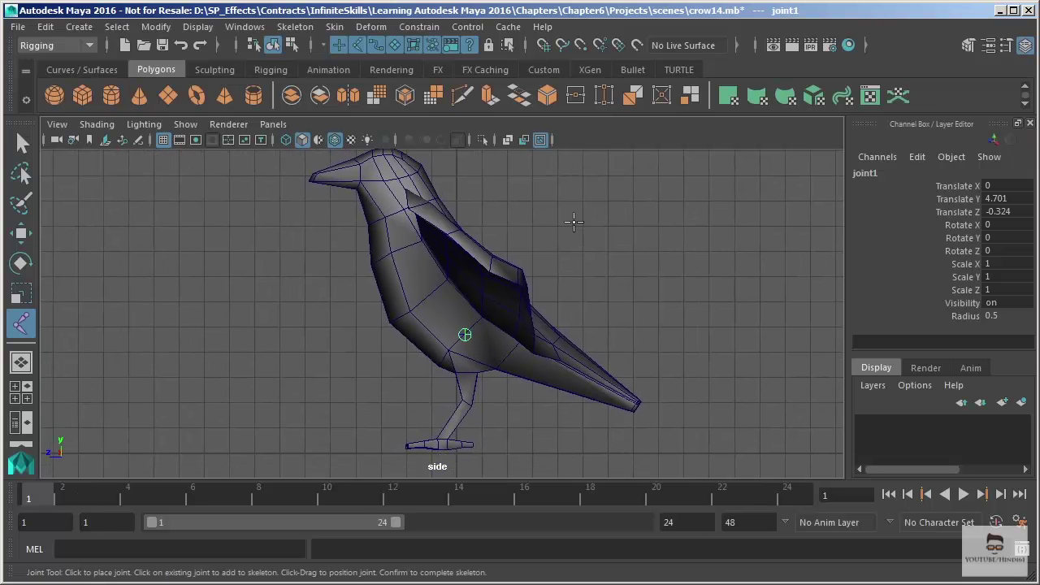
pyautogui.keyDown('alt'); pyautogui.moveTo(569, 220); pyautogui.dragTo(559, 235, button='middle'); pyautogui.keyUp('alt')
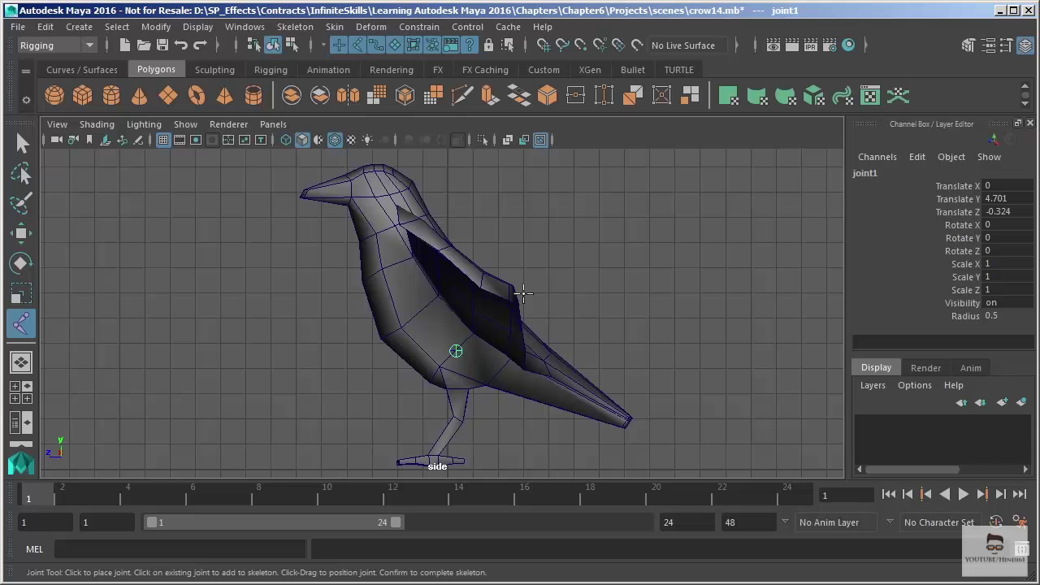
# Extend the chain from the root with joints at mid-body, the neck base and the top of the head, and finish it.
pyautogui.click(398, 263)
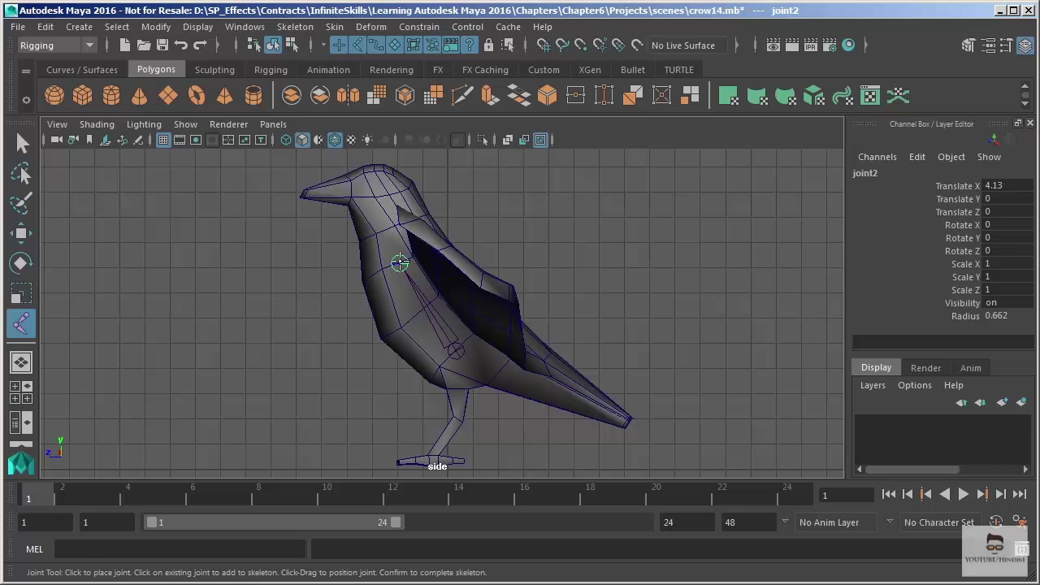
pyautogui.moveTo(399, 263); pyautogui.dragTo(418, 282, button='middle')
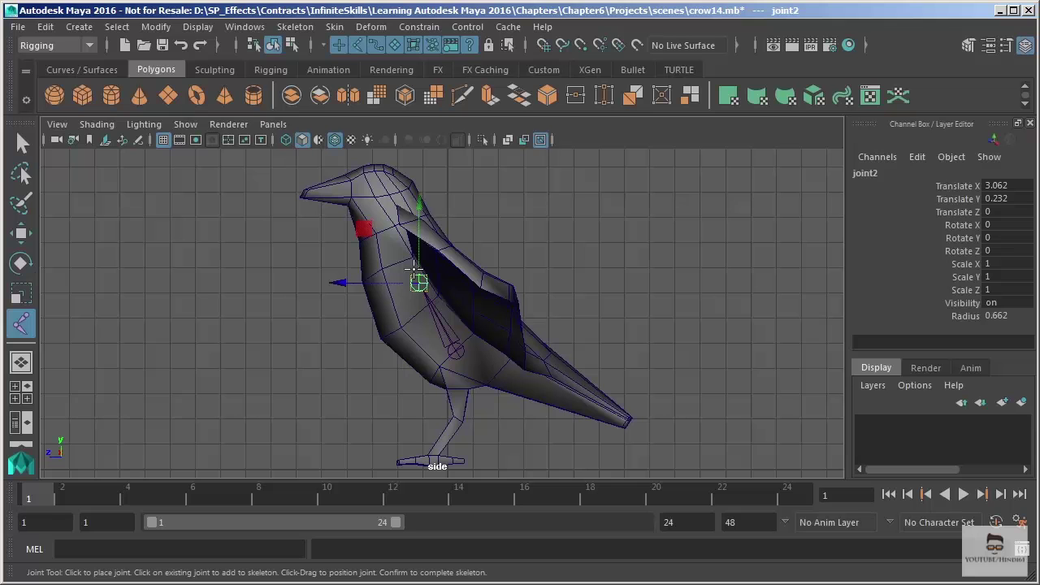
pyautogui.click(394, 224)
pyautogui.moveTo(394, 224); pyautogui.dragTo(396, 223)
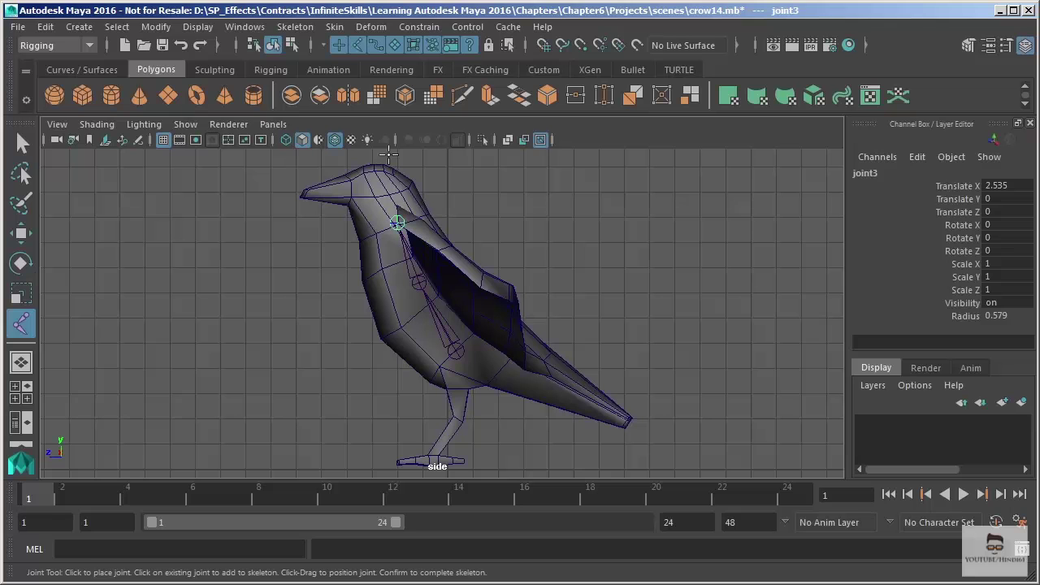
pyautogui.click(385, 169)
pyautogui.press('q')
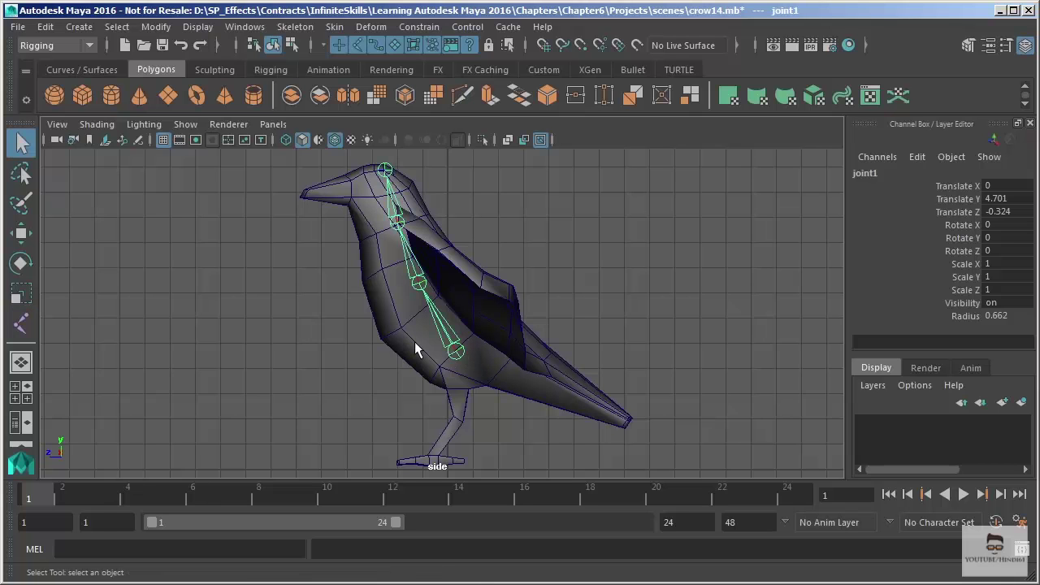
# Restart the Joint tool from the root joint and add one joint at the tail base and one at the tail tip.
pyautogui.click(413, 372)
pyautogui.click(465, 348)
pyautogui.click(21, 324)
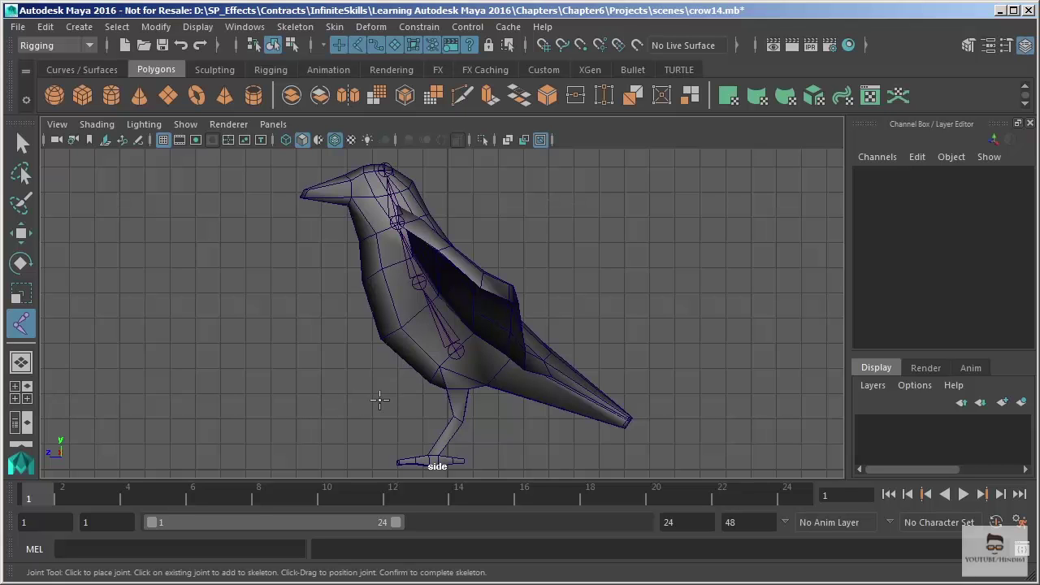
pyautogui.press('Return')
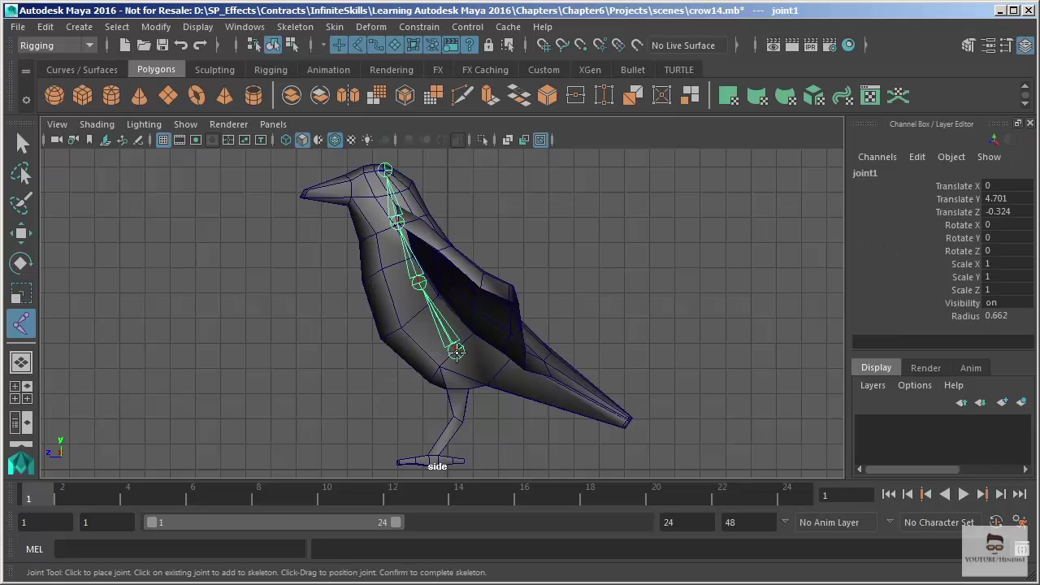
pyautogui.click(503, 366)
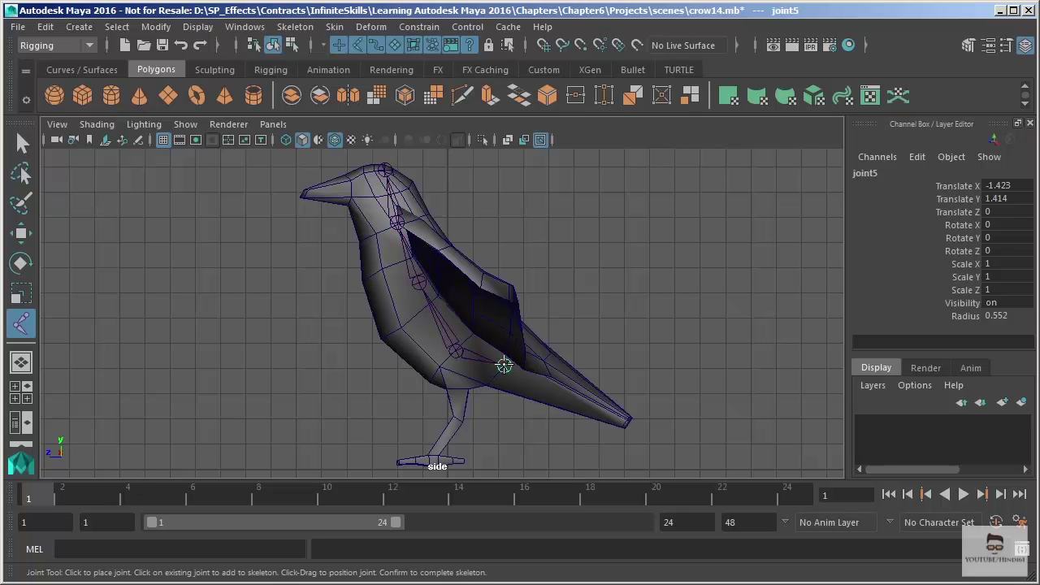
pyautogui.click(623, 418)
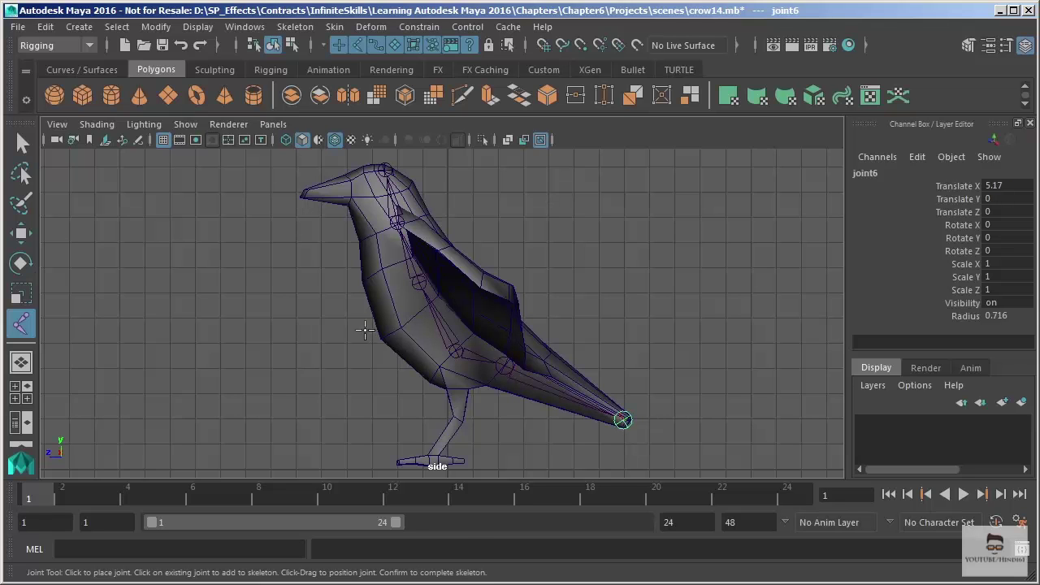
# Set the Joint tool's symmetry to X-Axis.
pyautogui.doubleClick(21, 323)
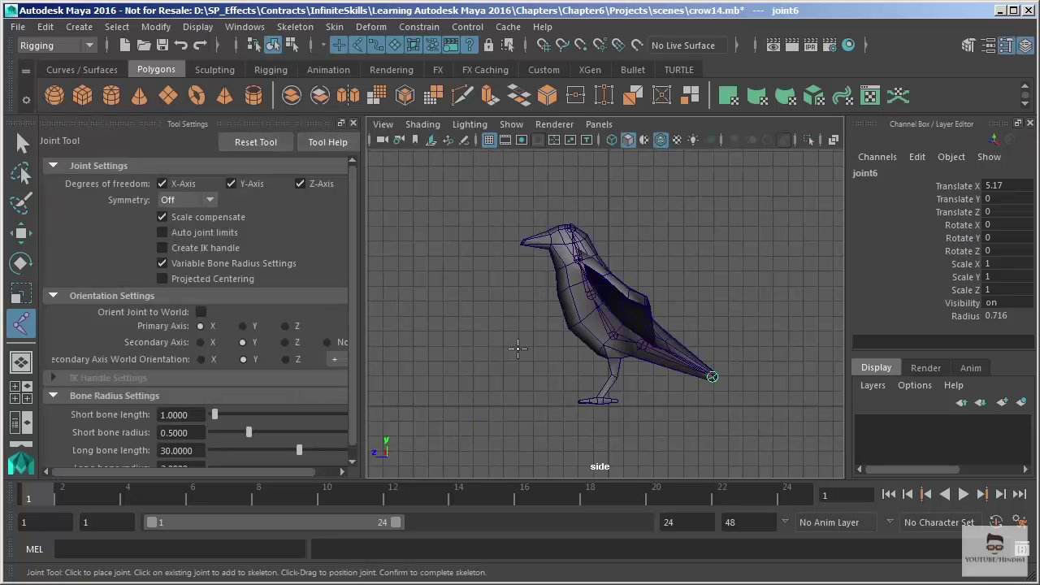
pyautogui.scroll(3, 544, 388)
pyautogui.keyDown('alt'); pyautogui.moveTo(529, 384); pyautogui.dragTo(551, 334, button='middle'); pyautogui.keyUp('alt')
pyautogui.scroll(3, 525, 327)
pyautogui.click(191, 199)
pyautogui.click(182, 236)
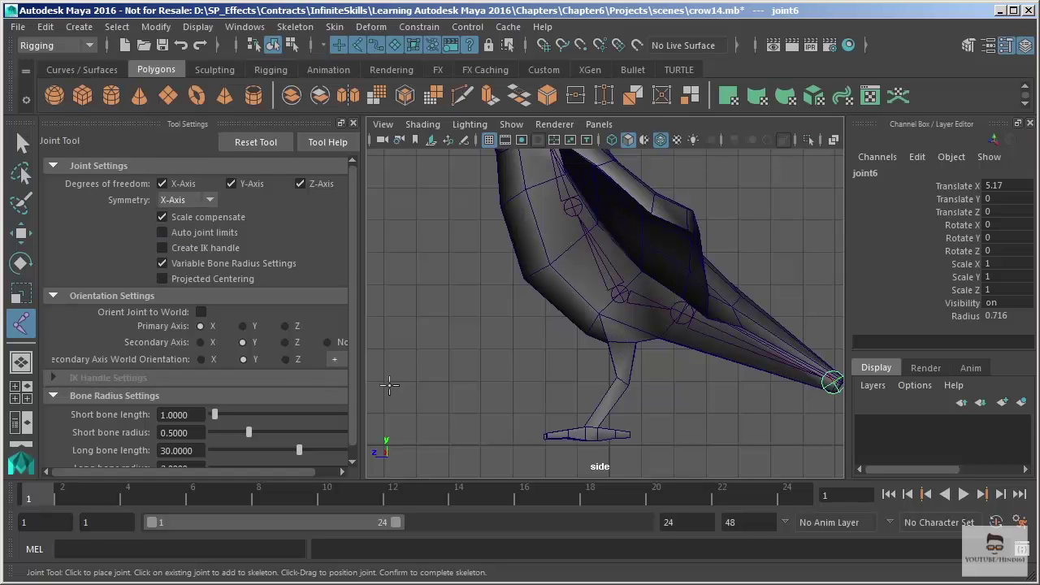
# Try to place a symmetric pair of leg joints at the root and move them outward and down to the legs.
pyautogui.click(619, 294)
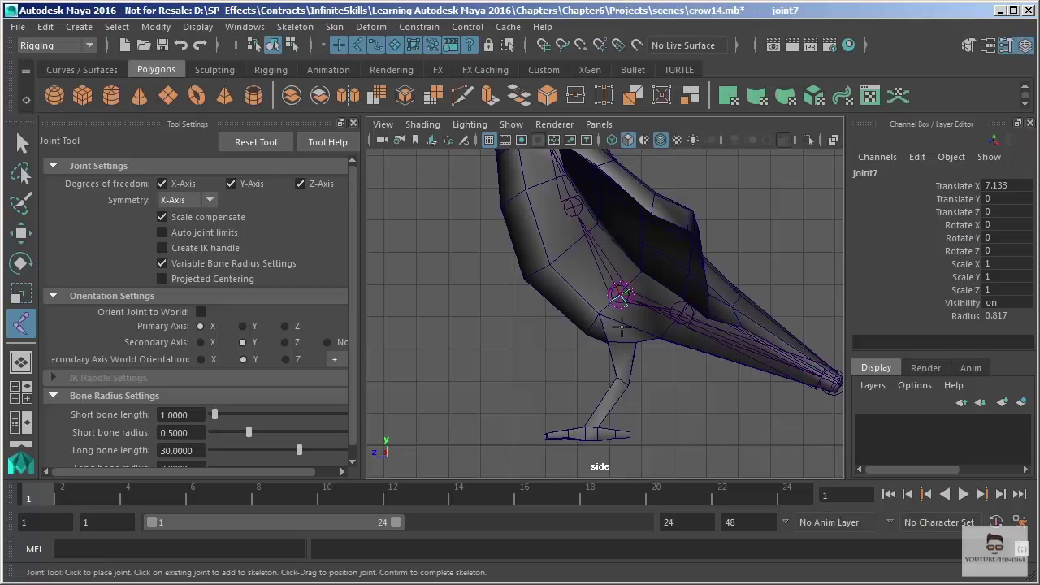
pyautogui.press('space')
pyautogui.press('space')
pyautogui.scroll(5, 511, 290)
pyautogui.moveTo(561, 282); pyautogui.dragTo(657, 355, button='middle')
pyautogui.press('space')
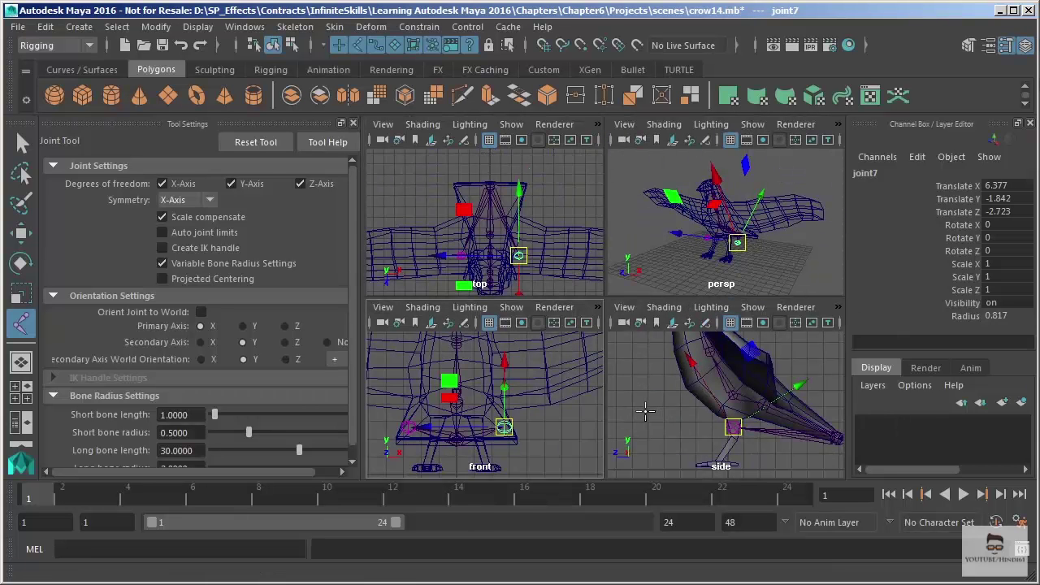
pyautogui.press('space')
pyautogui.moveTo(502, 323)
pyautogui.keyDown('alt'); pyautogui.mouseDown(button='middle')
pyautogui.moveTo(490, 265)
pyautogui.moveTo(488, 314)
pyautogui.mouseUp(button='middle'); pyautogui.keyUp('alt')
pyautogui.scroll(3, 490, 265)
pyautogui.hotkey('ctrl', 'z')
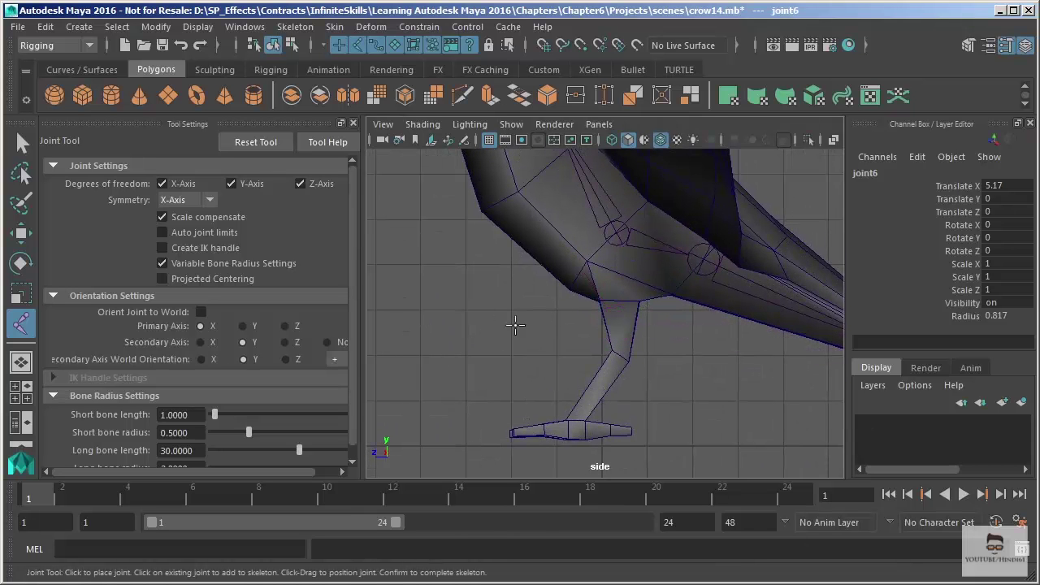
pyautogui.click(618, 273)
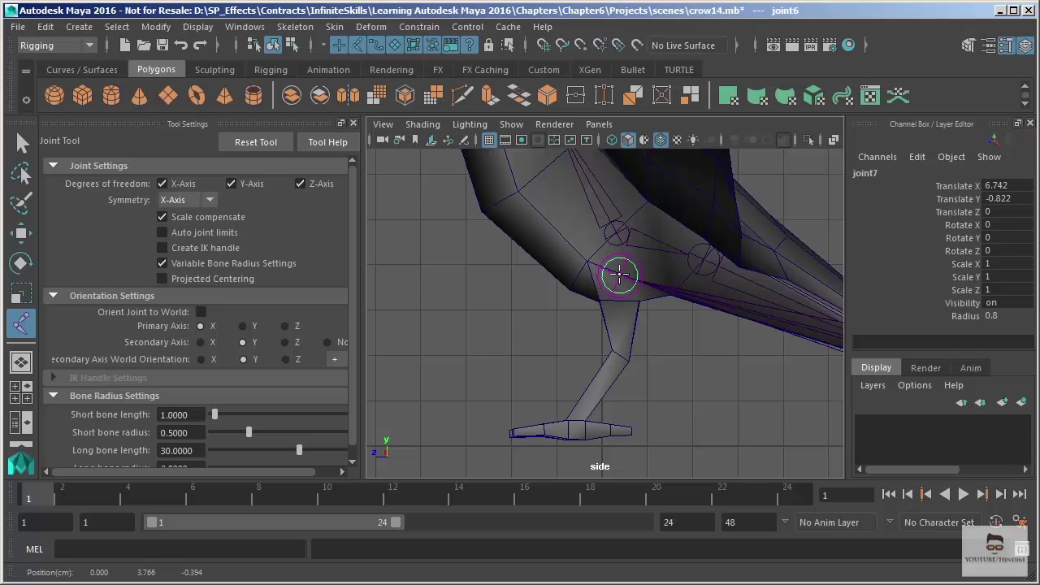
pyautogui.keyDown('alt'); pyautogui.moveTo(626, 274); pyautogui.dragTo(488, 295, button='middle'); pyautogui.keyUp('alt')
pyautogui.hotkey('ctrl', 'z')
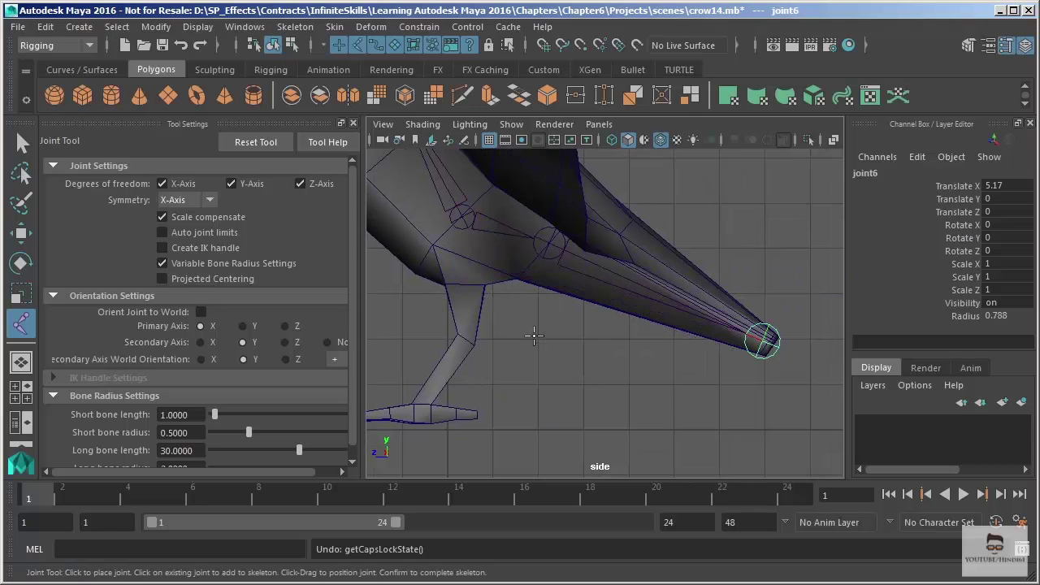
# Restart the Joint tool from the root joint and place a symmetric pair of hip joints at the tops of the legs.
pyautogui.keyDown('alt'); pyautogui.moveTo(534, 335); pyautogui.dragTo(655, 351, button='middle'); pyautogui.keyUp('alt')
pyautogui.click(23, 143)
pyautogui.keyDown('alt'); pyautogui.moveTo(574, 245); pyautogui.dragTo(522, 247, button='middle'); pyautogui.keyUp('alt')
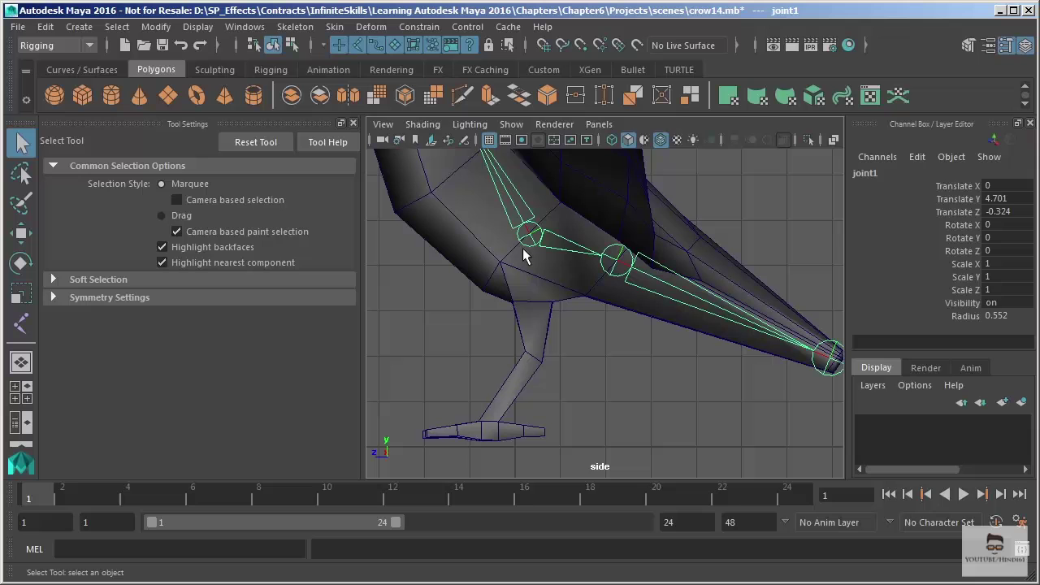
pyautogui.click(541, 307)
pyautogui.click(21, 323)
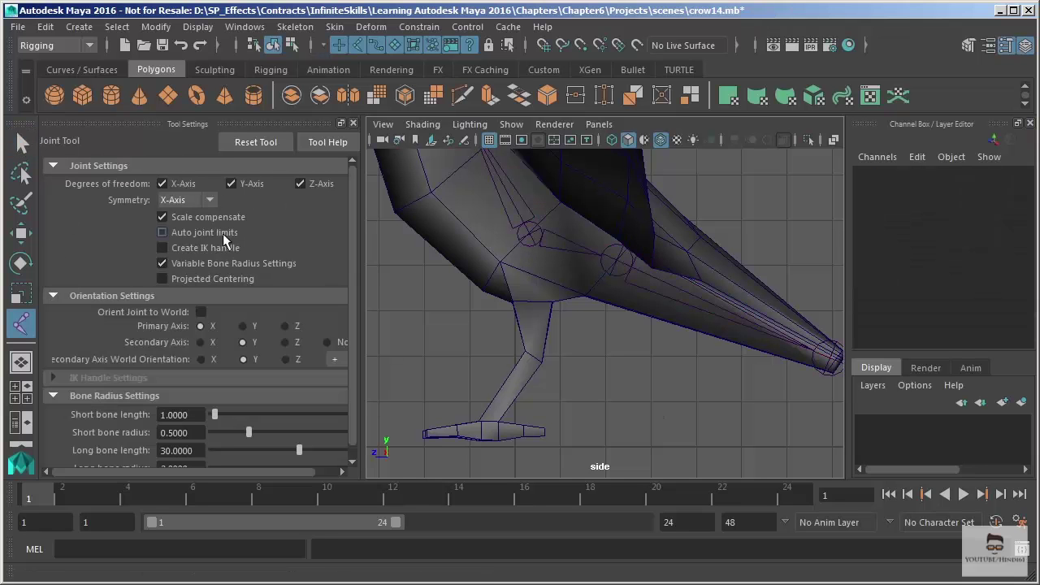
pyautogui.click(527, 240)
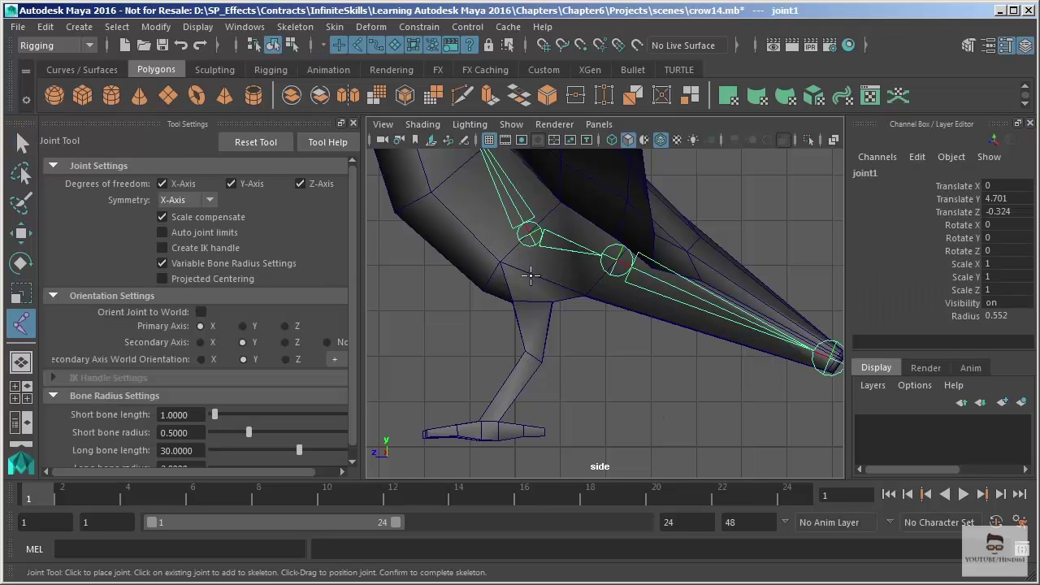
pyautogui.moveTo(530, 278); pyautogui.dragTo(578, 291)
pyautogui.press('space')
pyautogui.press('space')
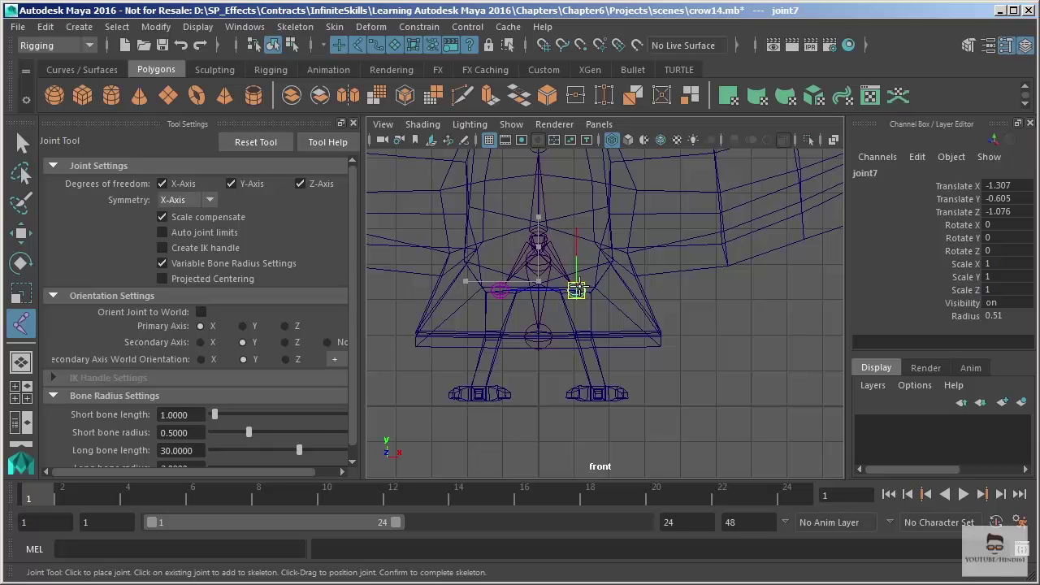
# Extend the symmetric leg chains in the side view with a joint at the knee and one at the foot.
pyautogui.press('space')
pyautogui.press('space')
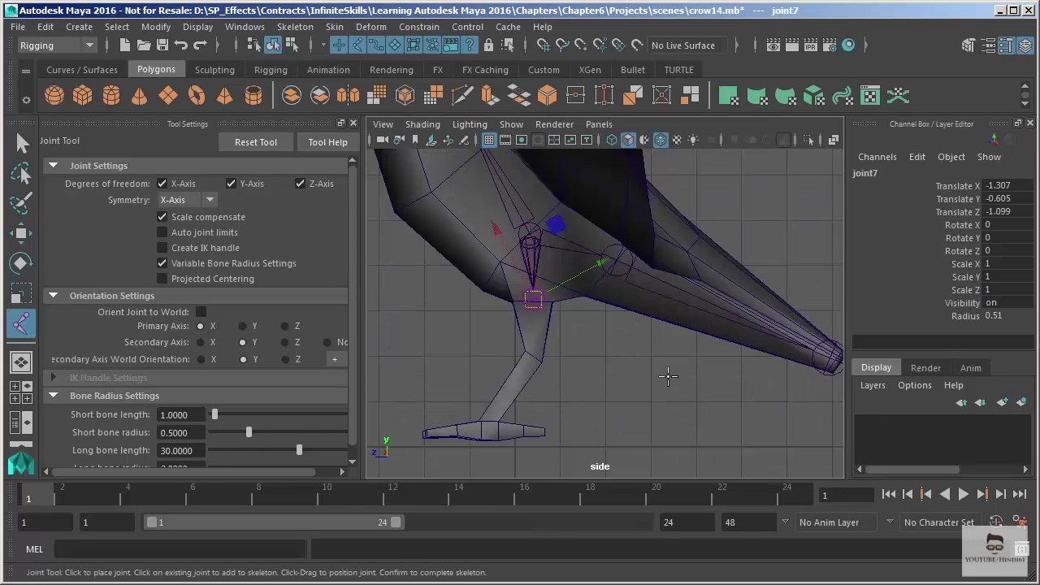
pyautogui.click(535, 355)
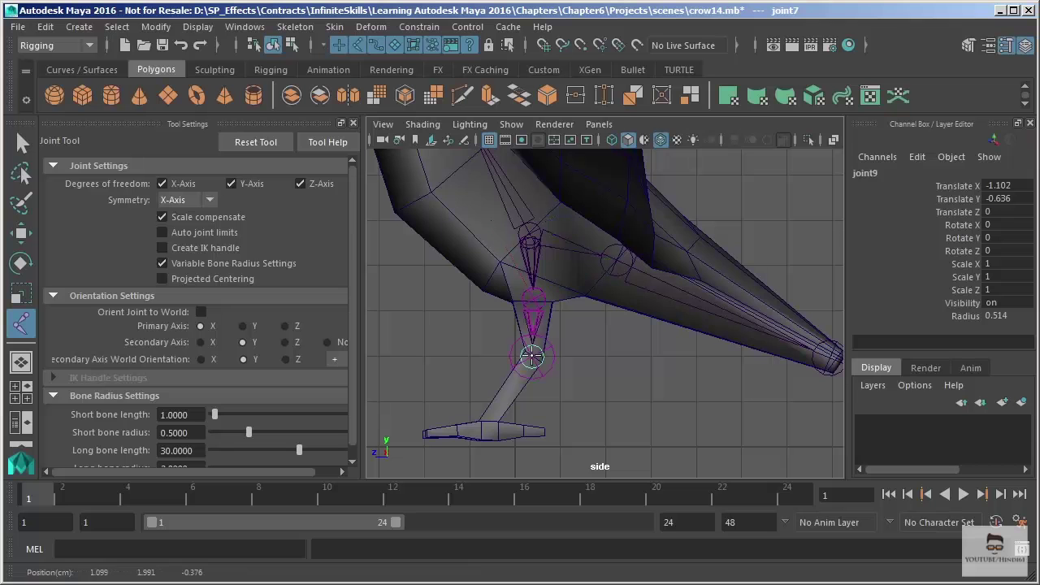
pyautogui.click(484, 429)
pyautogui.click(537, 432)
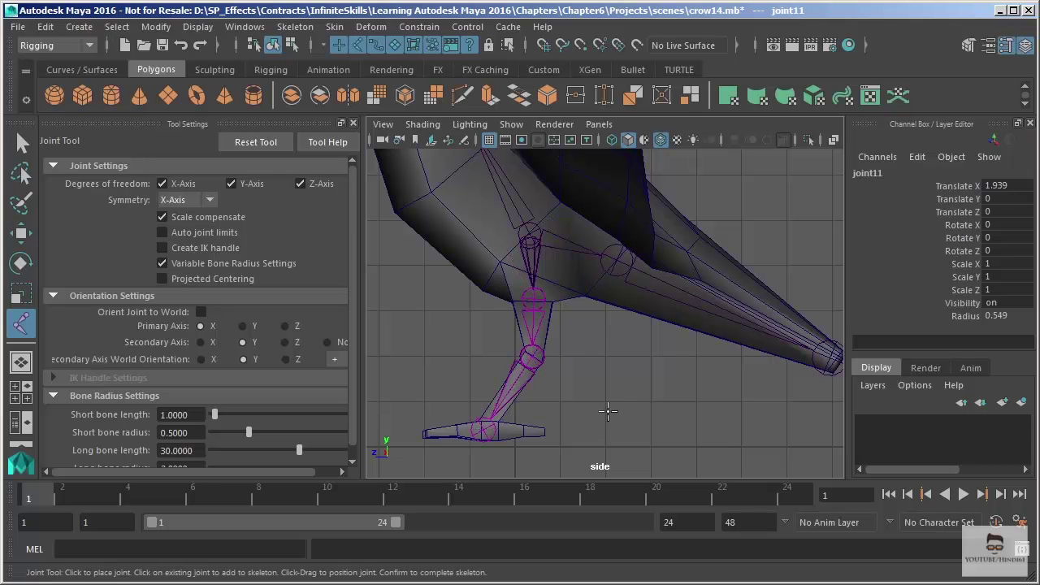
pyautogui.press('space')
pyautogui.press('space')
pyautogui.keyDown('alt'); pyautogui.moveTo(622, 339); pyautogui.dragTo(648, 363); pyautogui.keyUp('alt')
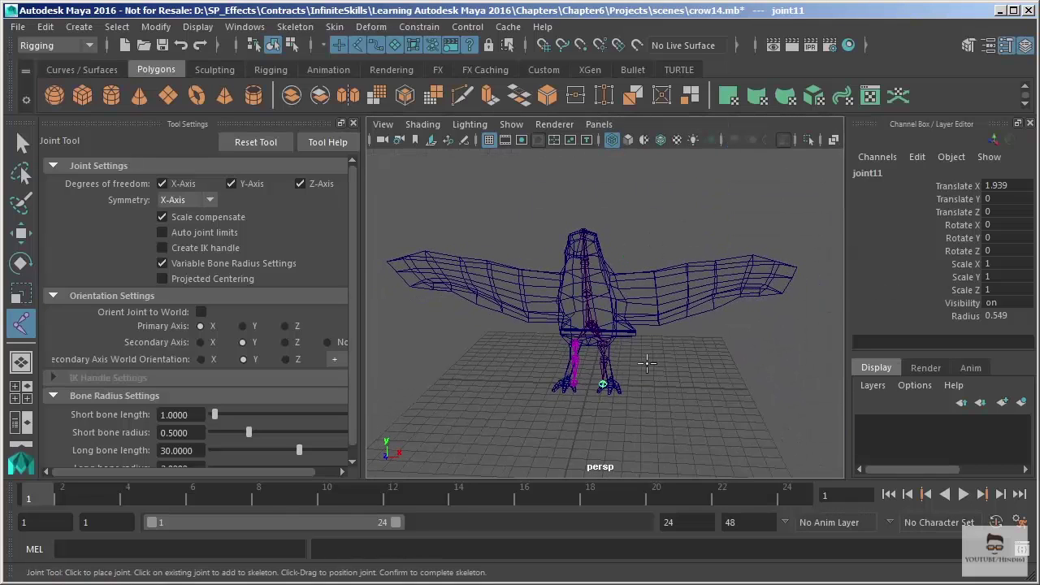
# Restart the Joint tool from the mid-body spine joint and place a symmetric pair of shoulder joints at the wing bases.
pyautogui.press('space')
pyautogui.press('space')
pyautogui.keyDown('alt'); pyautogui.moveTo(609, 244); pyautogui.dragTo(696, 295, button='right'); pyautogui.keyUp('alt')
pyautogui.keyDown('alt'); pyautogui.moveTo(697, 295); pyautogui.dragTo(646, 260, button='middle'); pyautogui.keyUp('alt')
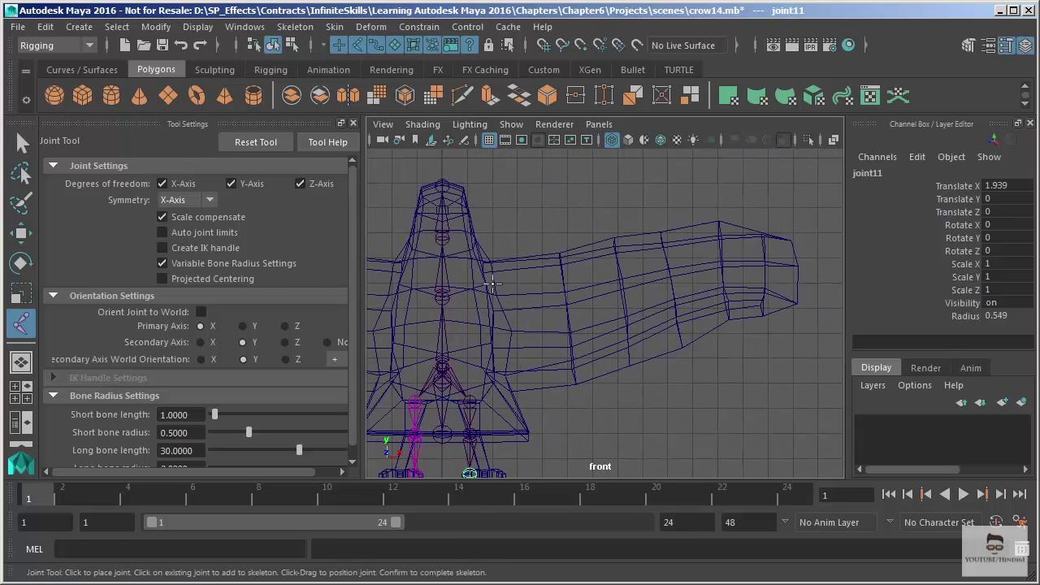
pyautogui.click(21, 143)
pyautogui.click(509, 211)
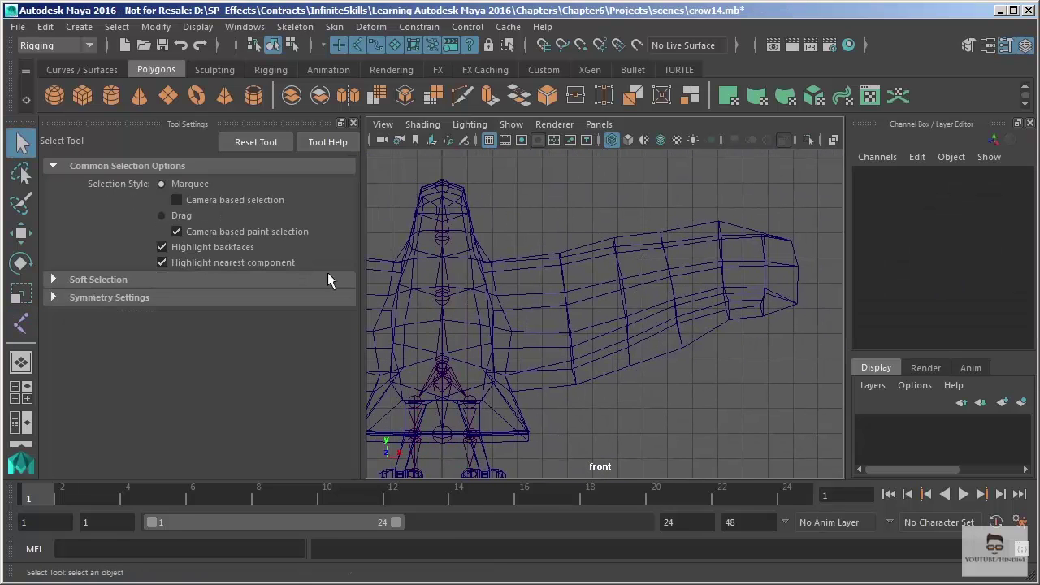
pyautogui.click(21, 324)
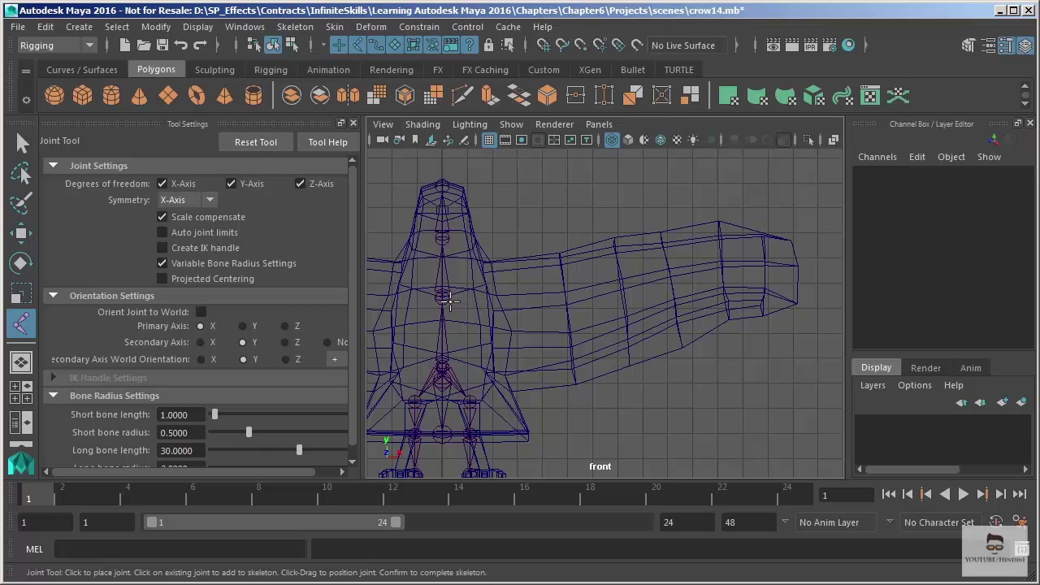
pyautogui.click(446, 299)
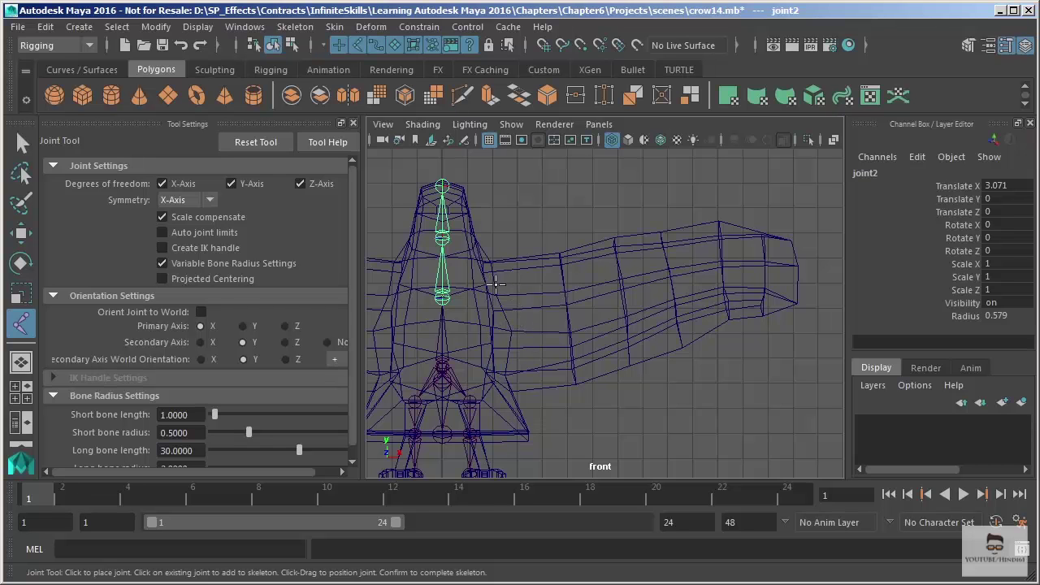
pyautogui.click(495, 286)
pyautogui.keyDown('alt'); pyautogui.moveTo(573, 286); pyautogui.dragTo(607, 292, button='middle'); pyautogui.keyUp('alt')
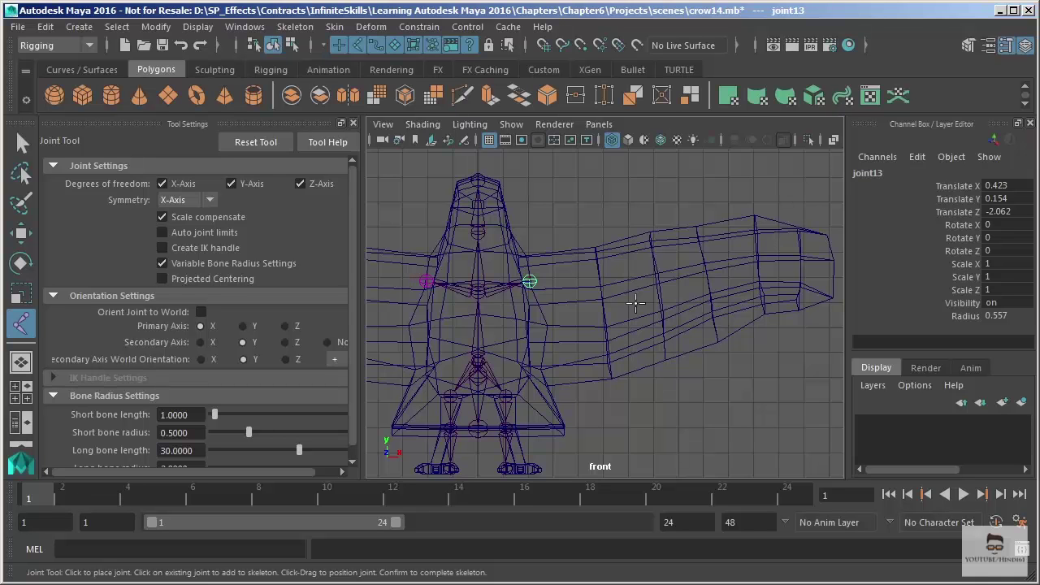
# Add five more joints from the shoulder along the wing's upper edge towards the tip and finish the symmetric wing chains.
pyautogui.click(599, 277)
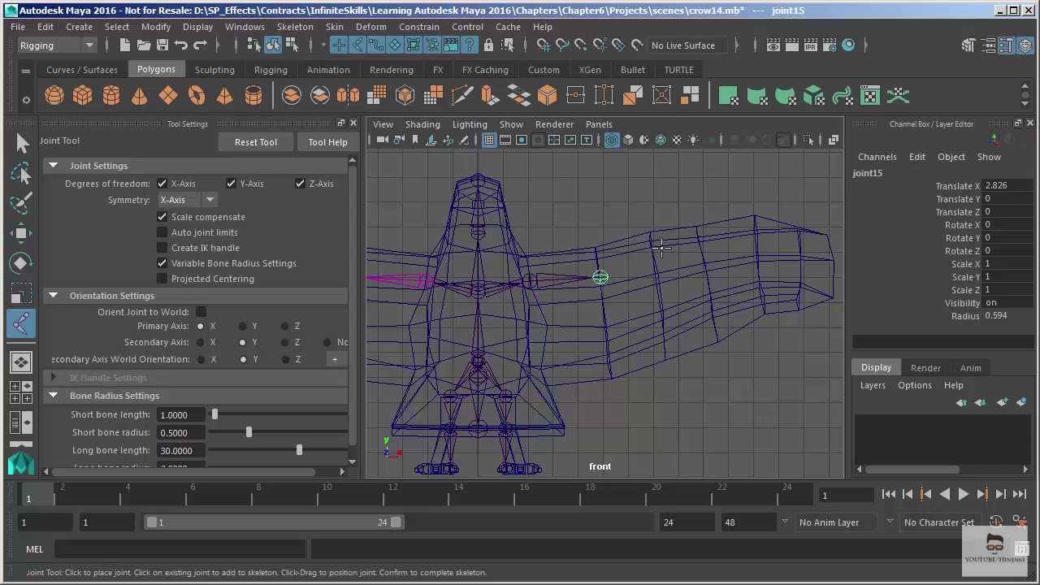
pyautogui.click(654, 256)
pyautogui.click(700, 243)
pyautogui.click(756, 233)
pyautogui.click(799, 233)
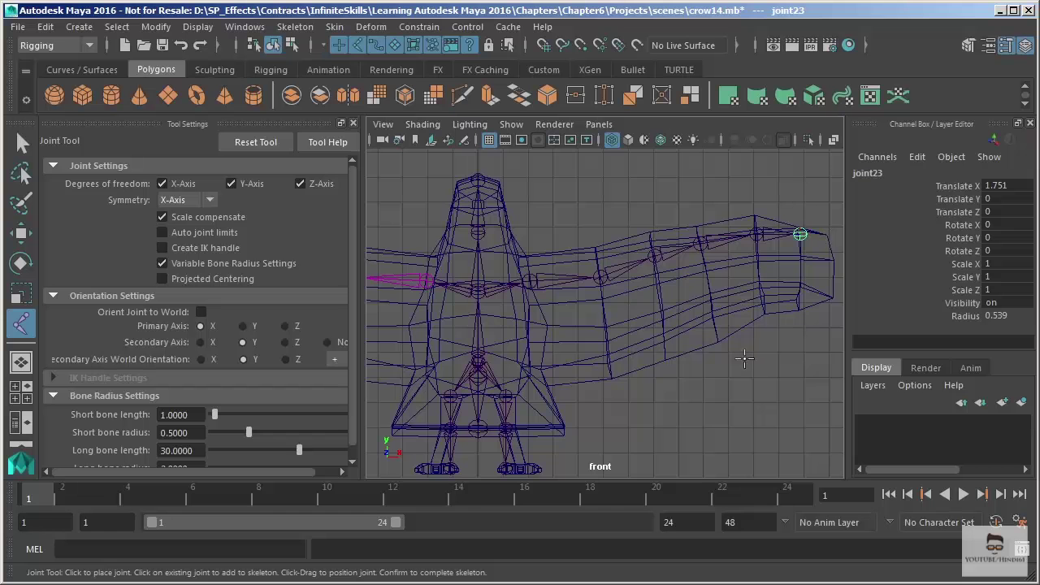
pyautogui.keyDown('alt'); pyautogui.moveTo(730, 300); pyautogui.dragTo(680, 285, button='middle'); pyautogui.keyUp('alt')
pyautogui.press('q')
# Examine how the wing joints sit inside the crow mesh in the side and perspective views.
pyautogui.keyDown('alt'); pyautogui.moveTo(679, 284); pyautogui.dragTo(733, 344, button='right'); pyautogui.keyUp('alt')
pyautogui.press('space')
pyautogui.press('space')
pyautogui.keyDown('alt'); pyautogui.moveTo(641, 288); pyautogui.dragTo(754, 486, button='middle'); pyautogui.keyUp('alt')
pyautogui.moveTo(508, 154)
pyautogui.keyDown('alt'); pyautogui.mouseDown(button='middle')
pyautogui.moveTo(578, 227)
pyautogui.moveTo(646, 268)
pyautogui.moveTo(644, 288)
pyautogui.mouseUp(button='middle'); pyautogui.keyUp('alt')
pyautogui.press('space')
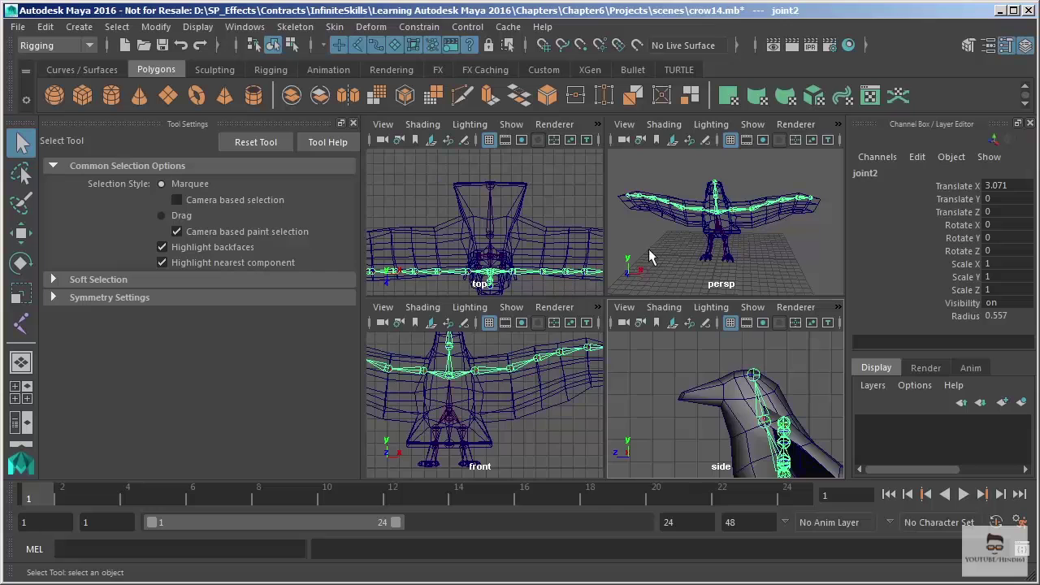
pyautogui.press('space')
pyautogui.keyDown('alt'); pyautogui.moveTo(592, 266); pyautogui.dragTo(608, 286); pyautogui.keyUp('alt')
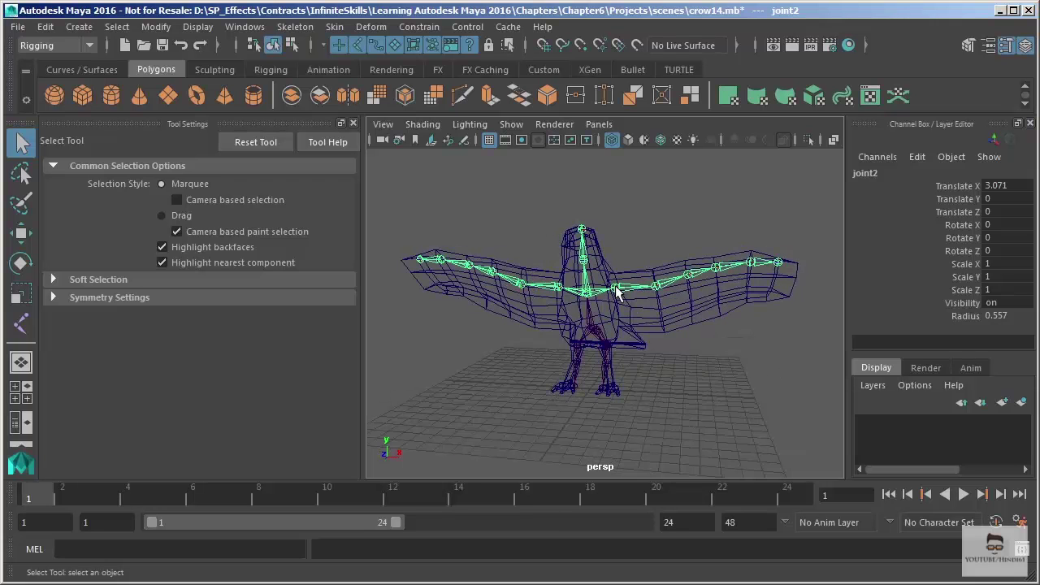
# Examine the channels of a hip joint and of the mirrored leg's knee joint in the front view with the Move tool.
pyautogui.press('space')
pyautogui.press('space')
pyautogui.keyDown('alt'); pyautogui.moveTo(576, 317); pyautogui.dragTo(614, 247, button='middle'); pyautogui.keyUp('alt')
pyautogui.click(22, 145)
pyautogui.scroll(5, 652, 368)
pyautogui.click(674, 274)
pyautogui.keyDown('alt'); pyautogui.moveTo(673, 280); pyautogui.dragTo(659, 244, button='middle'); pyautogui.keyUp('alt')
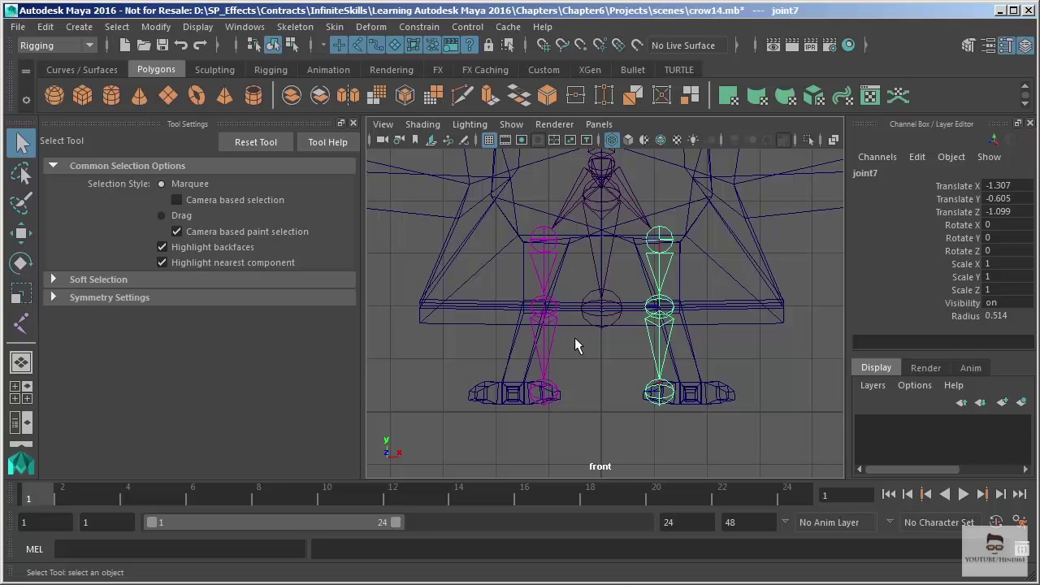
pyautogui.press('w')
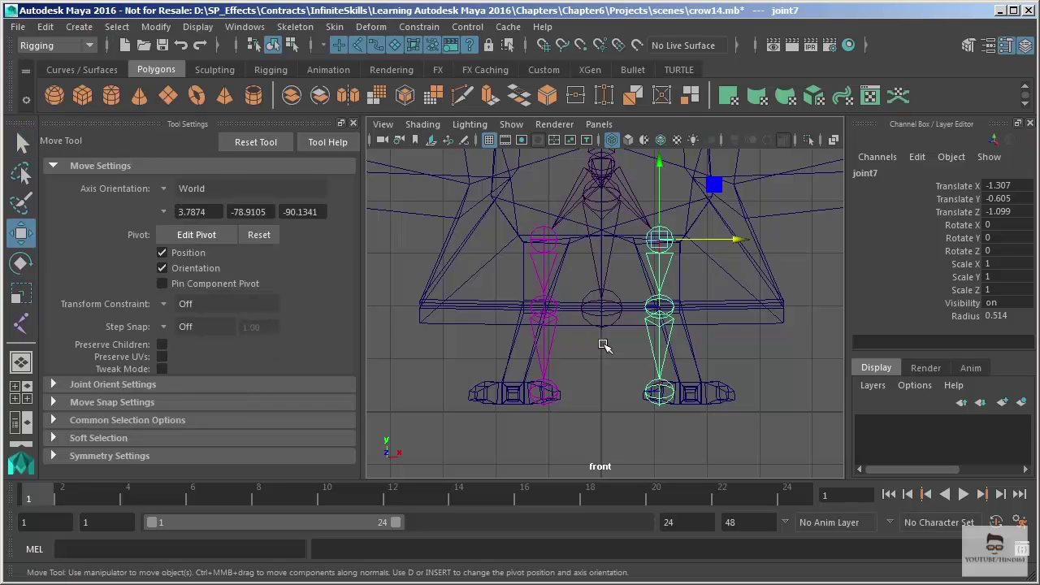
pyautogui.click(556, 322)
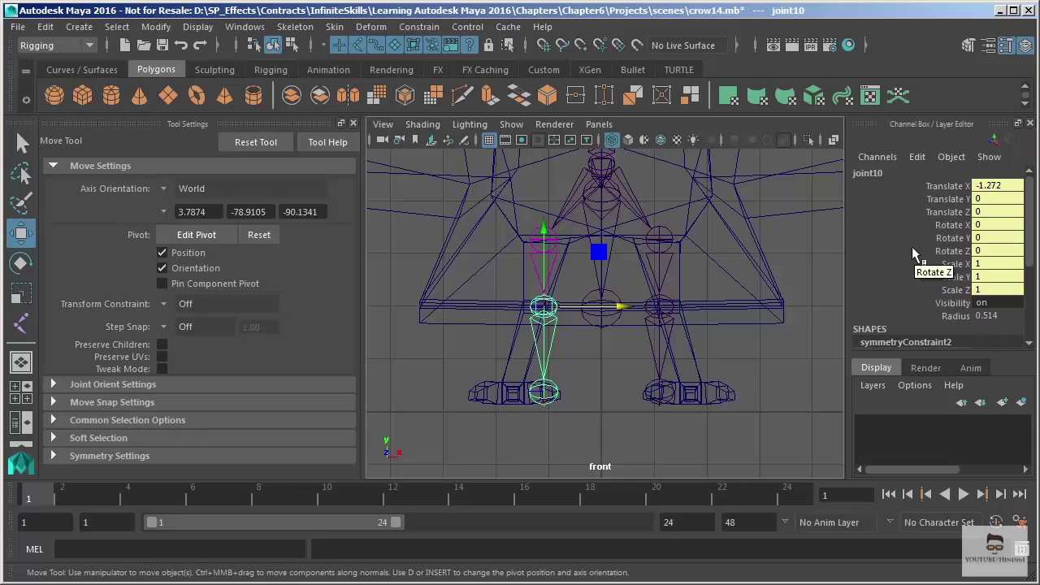
# Move the controlling leg's knee joint outward to Translate Z -0.2 and its foot joint outward to Translate Z -0.432.
pyautogui.click(654, 343)
pyautogui.click(652, 339)
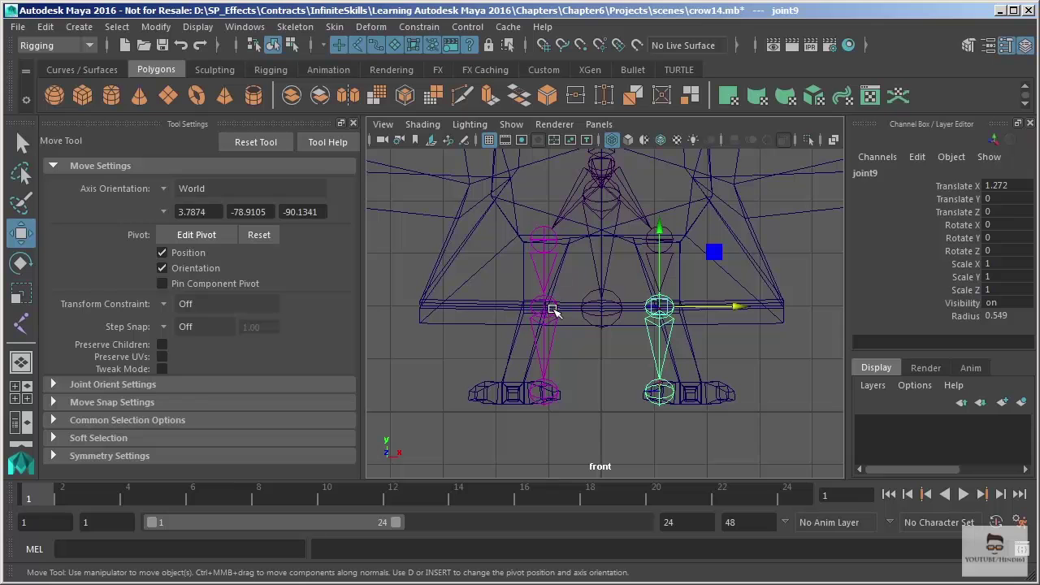
pyautogui.moveTo(736, 306); pyautogui.dragTo(750, 307)
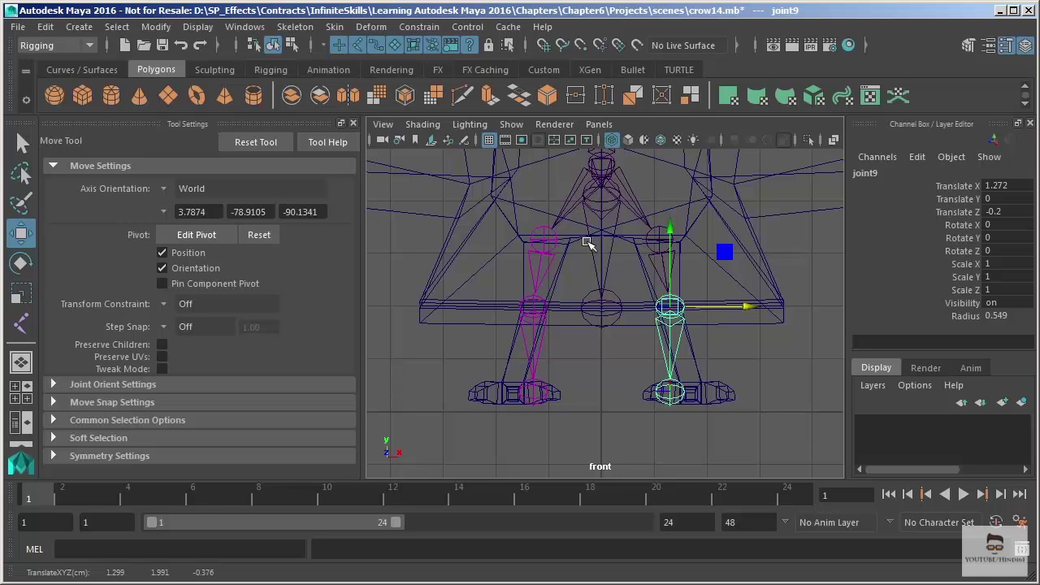
pyautogui.press('Down')
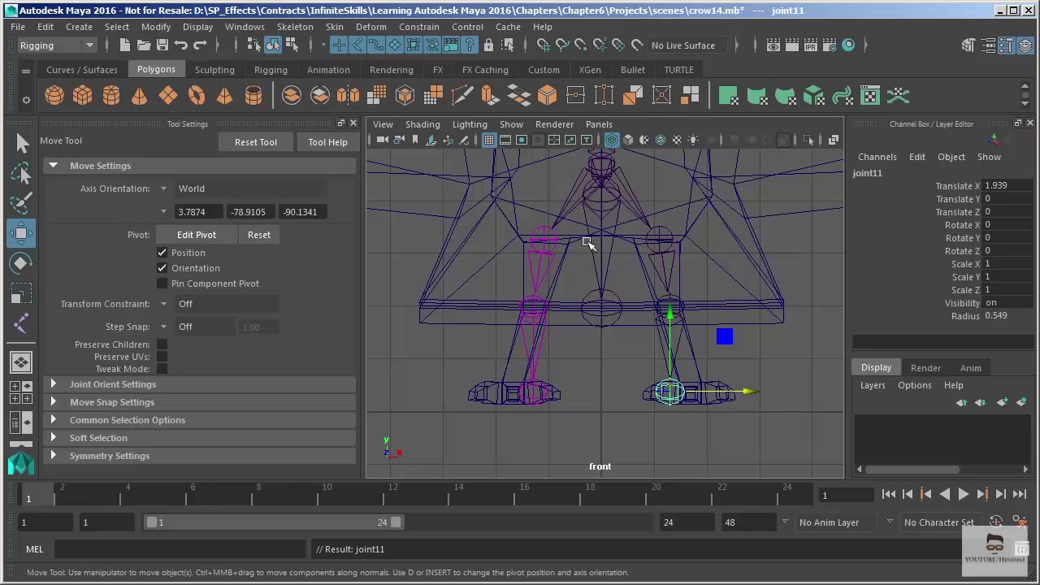
pyautogui.moveTo(745, 392); pyautogui.dragTo(769, 393)
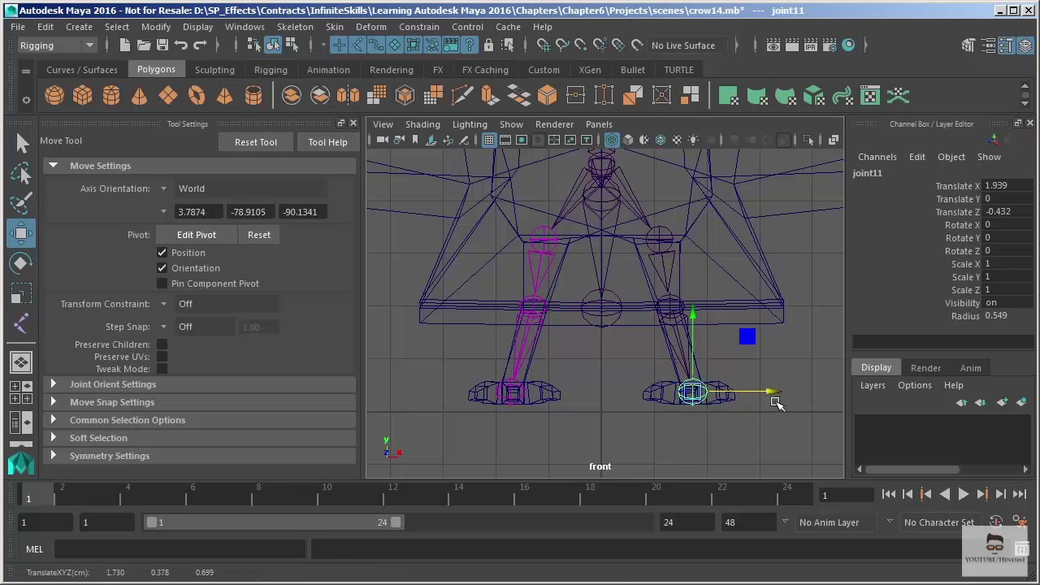
# Display the legs shaded in the perspective view with X-ray joints and wireframe on shaded turned on.
pyautogui.press('space')
pyautogui.press('space')
pyautogui.scroll(6, 628, 229)
pyautogui.press('5')
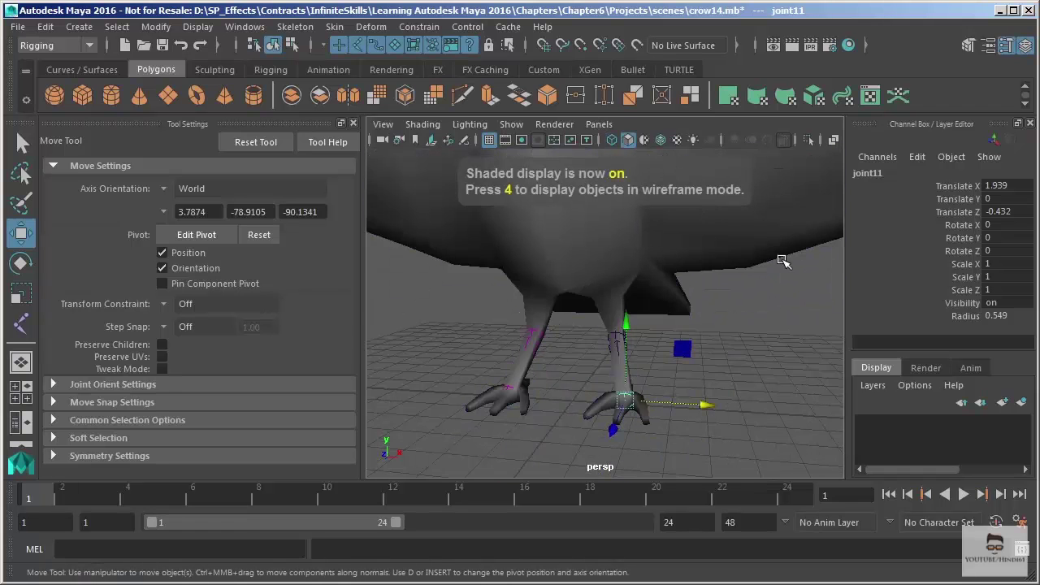
pyautogui.moveTo(361, 185); pyautogui.dragTo(265, 186)
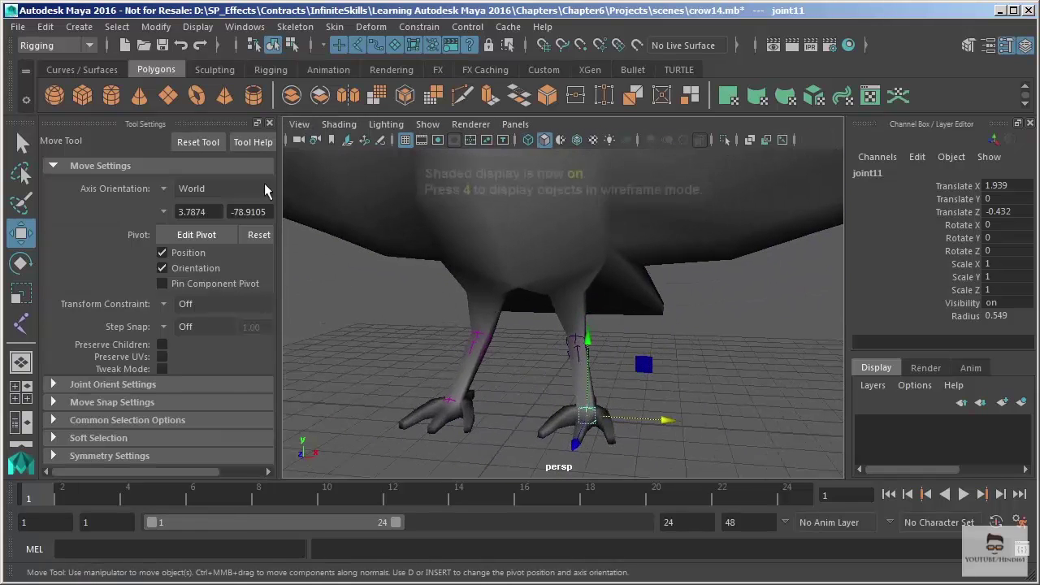
pyautogui.click(782, 139)
pyautogui.moveTo(279, 285); pyautogui.dragTo(345, 283)
pyautogui.keyDown('alt'); pyautogui.moveTo(691, 236); pyautogui.dragTo(689, 179, button='middle'); pyautogui.keyUp('alt')
pyautogui.keyDown('alt'); pyautogui.moveTo(689, 179); pyautogui.dragTo(664, 281); pyautogui.keyUp('alt')
pyautogui.keyDown('alt'); pyautogui.moveTo(664, 280); pyautogui.dragTo(710, 408, button='right'); pyautogui.keyUp('alt')
pyautogui.keyDown('alt'); pyautogui.moveTo(711, 408); pyautogui.dragTo(571, 166); pyautogui.keyUp('alt')
pyautogui.click(643, 141)
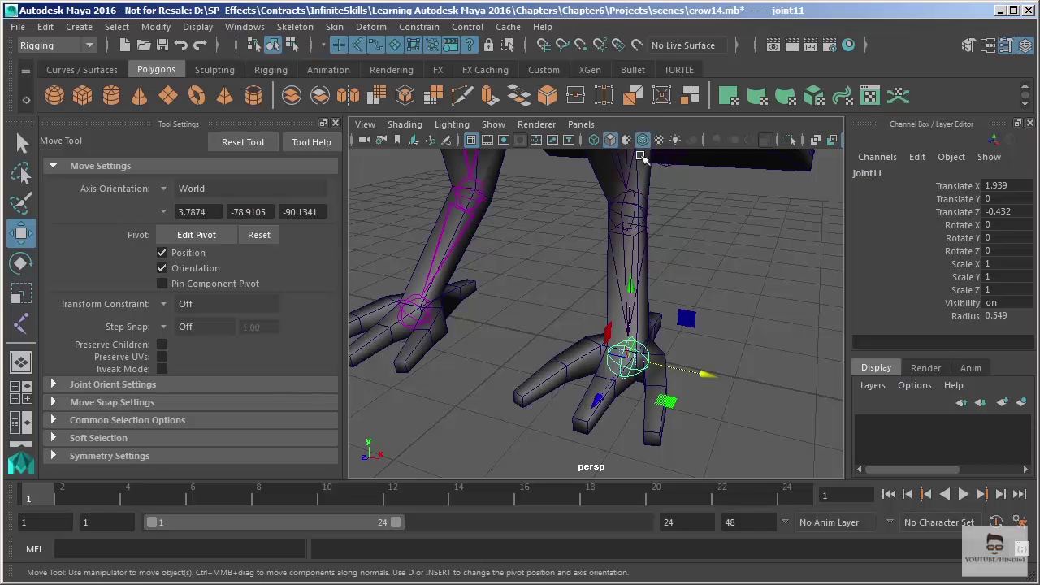
# Activate the Joint tool for adding joints to the foot.
pyautogui.click(22, 323)
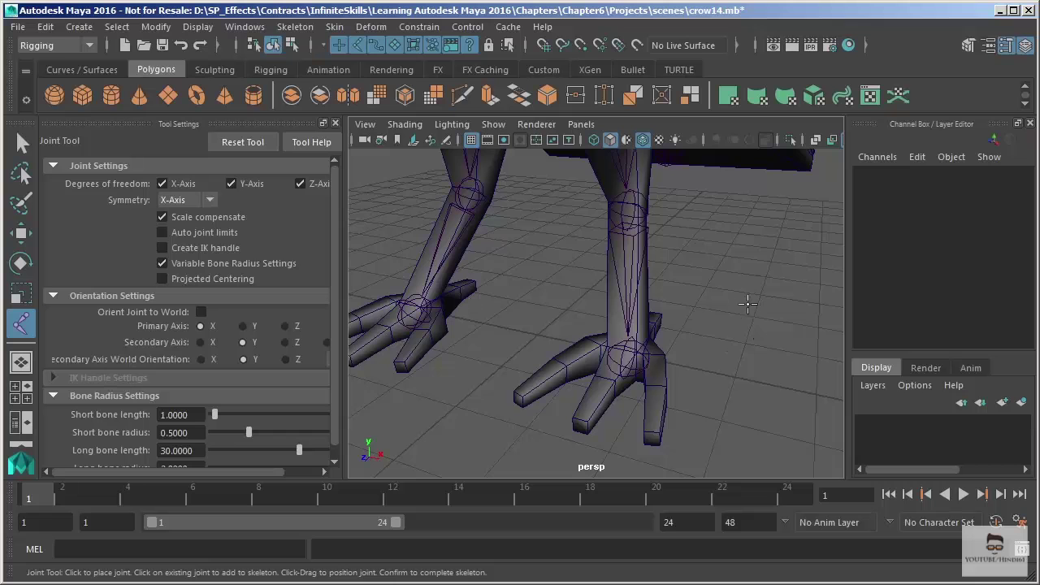
pyautogui.keyDown('alt'); pyautogui.moveTo(749, 312); pyautogui.dragTo(740, 282); pyautogui.keyUp('alt')
pyautogui.keyDown('alt'); pyautogui.moveTo(700, 289); pyautogui.dragTo(748, 331, button='right'); pyautogui.keyUp('alt')
pyautogui.keyDown('alt'); pyautogui.moveTo(747, 330); pyautogui.dragTo(711, 321); pyautogui.keyUp('alt')
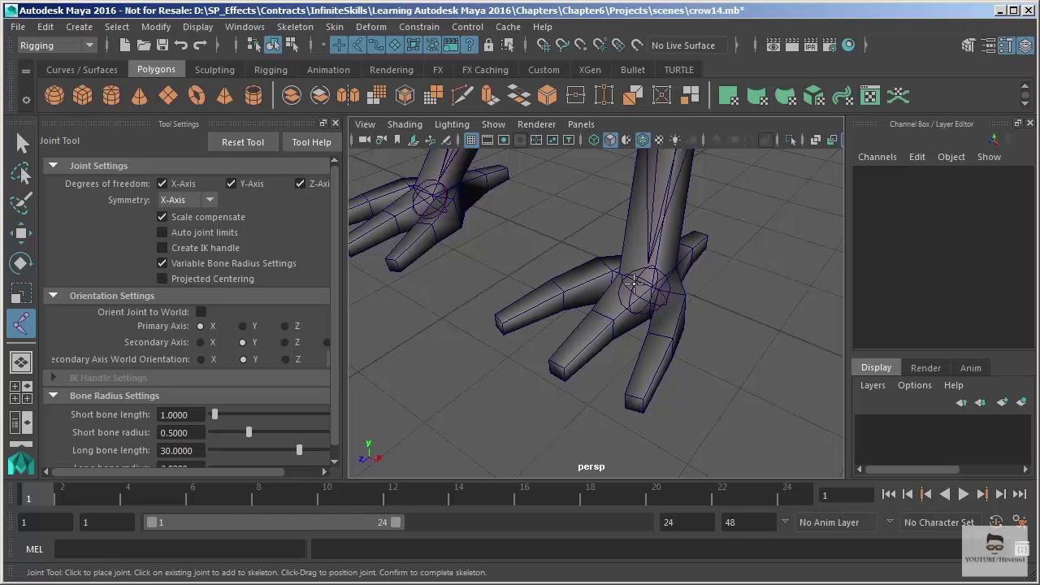
# Try to place a symmetric chain of three joints freely near the foot in the perspective view, and undo it.
pyautogui.keyDown('alt'); pyautogui.moveTo(724, 360); pyautogui.dragTo(668, 286, button='right'); pyautogui.keyUp('alt')
pyautogui.keyDown('alt'); pyautogui.moveTo(666, 284); pyautogui.dragTo(658, 248, button='middle'); pyautogui.keyUp('alt')
pyautogui.click(719, 218)
pyautogui.click(693, 309)
pyautogui.click(464, 400)
pyautogui.keyDown('alt'); pyautogui.moveTo(611, 364); pyautogui.dragTo(567, 332); pyautogui.keyUp('alt')
pyautogui.keyDown('alt'); pyautogui.moveTo(637, 312); pyautogui.dragTo(497, 190, button='right'); pyautogui.keyUp('alt')
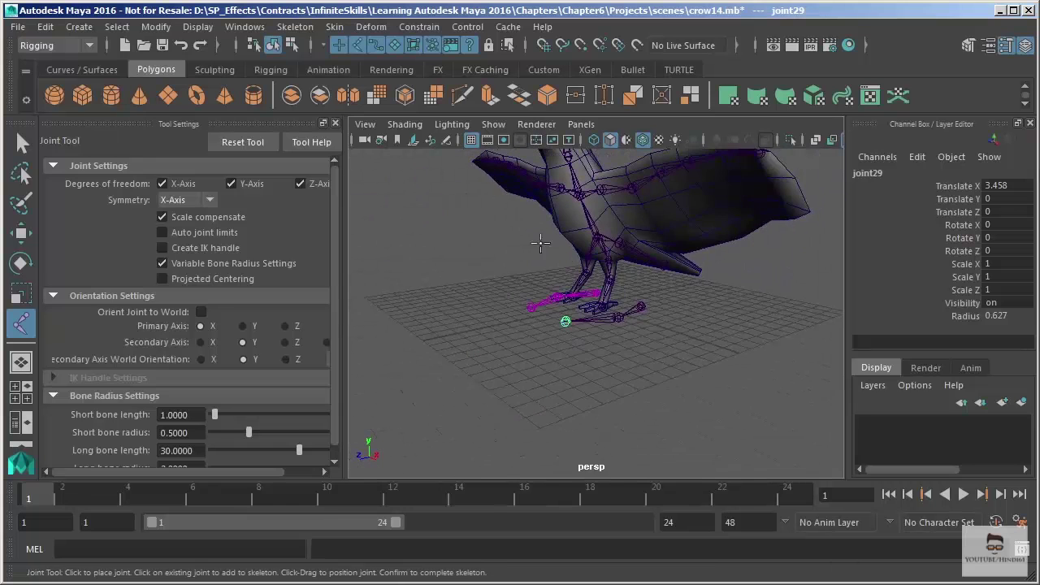
pyautogui.keyDown('alt'); pyautogui.moveTo(546, 247); pyautogui.dragTo(513, 287, button='middle'); pyautogui.keyUp('alt')
pyautogui.hotkey('ctrl', 'z')
pyautogui.hotkey('ctrl', 'z')
pyautogui.hotkey('ctrl', 'z')
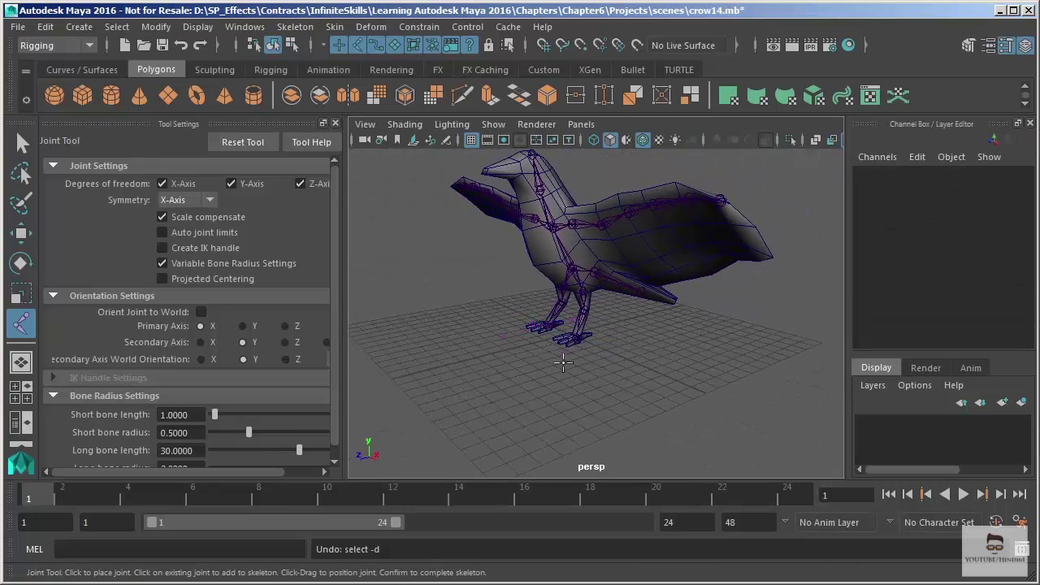
# Try to place and finish another three-joint chain on the empty ground beside the crow, and undo it.
pyautogui.keyDown('alt'); pyautogui.moveTo(641, 344); pyautogui.dragTo(657, 329); pyautogui.keyUp('alt')
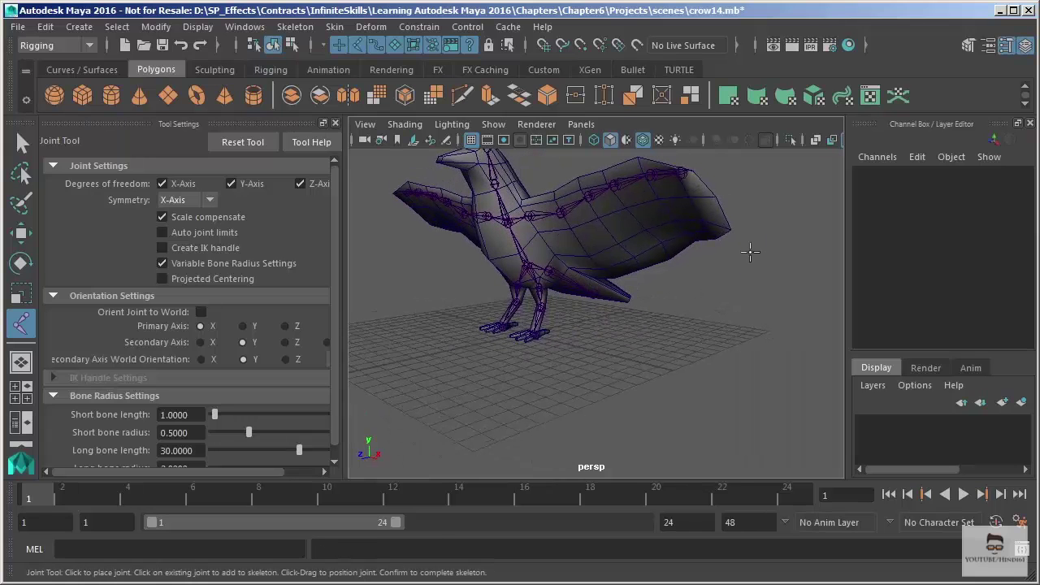
pyautogui.click(748, 308)
pyautogui.click(697, 345)
pyautogui.click(566, 414)
pyautogui.press('Return')
pyautogui.keyDown('alt'); pyautogui.moveTo(566, 415); pyautogui.dragTo(660, 374); pyautogui.keyUp('alt')
pyautogui.keyDown('alt'); pyautogui.moveTo(549, 395); pyautogui.dragTo(609, 382); pyautogui.keyUp('alt')
pyautogui.hotkey('ctrl', 'z')
pyautogui.hotkey('ctrl', 'z')
pyautogui.hotkey('ctrl', 'z')
pyautogui.hotkey('ctrl', 'z')
# Extend the ankle joint with two symmetric toe joints, at the toe's middle and tip, in the side view.
pyautogui.keyDown('alt'); pyautogui.moveTo(464, 299); pyautogui.dragTo(654, 305, button='middle'); pyautogui.keyUp('alt')
pyautogui.keyDown('alt'); pyautogui.moveTo(654, 305); pyautogui.dragTo(731, 432, button='right'); pyautogui.keyUp('alt')
pyautogui.keyDown('alt'); pyautogui.moveTo(585, 292); pyautogui.dragTo(624, 371); pyautogui.keyUp('alt')
pyautogui.keyDown('alt'); pyautogui.moveTo(624, 372); pyautogui.dragTo(571, 269, button='middle'); pyautogui.keyUp('alt')
pyautogui.keyDown('alt'); pyautogui.moveTo(572, 269); pyautogui.dragTo(596, 367, button='right'); pyautogui.keyUp('alt')
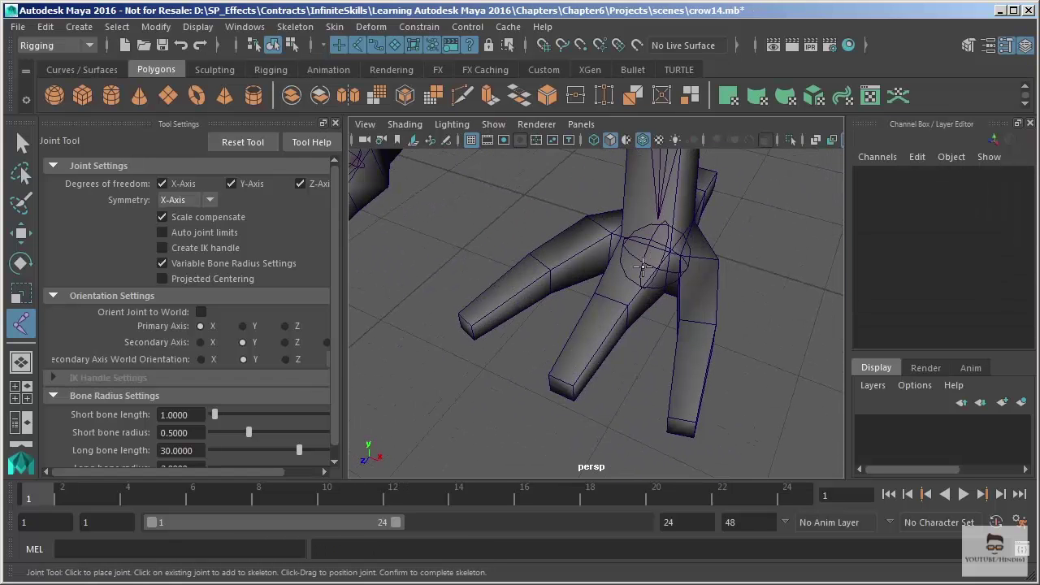
pyautogui.click(641, 258)
pyautogui.press('space')
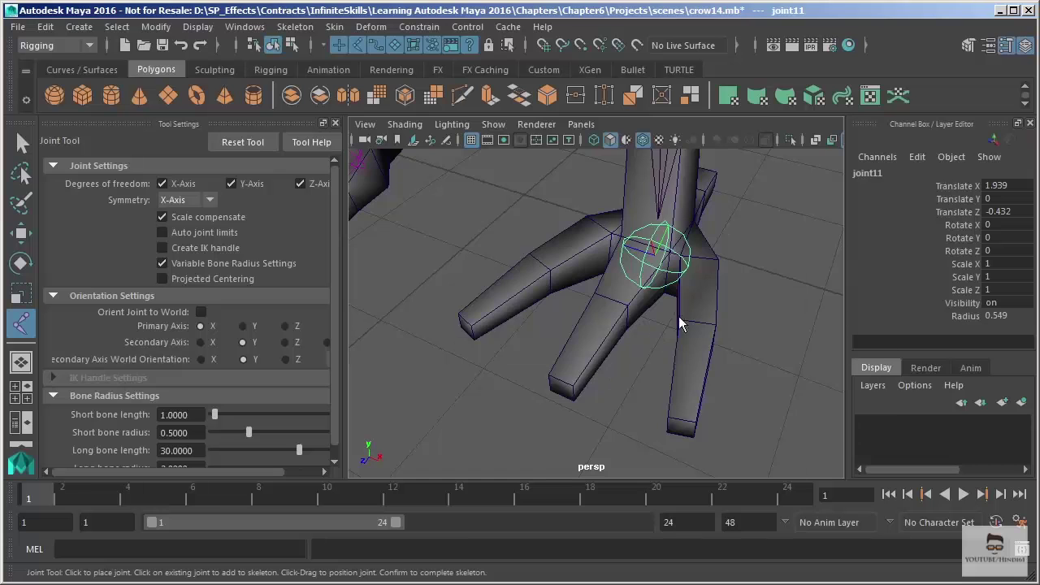
pyautogui.press('space')
pyautogui.keyDown('alt'); pyautogui.moveTo(715, 443); pyautogui.dragTo(611, 158, button='middle'); pyautogui.keyUp('alt')
pyautogui.keyDown('alt'); pyautogui.moveTo(583, 306); pyautogui.dragTo(563, 179, button='middle'); pyautogui.keyUp('alt')
pyautogui.keyDown('alt'); pyautogui.moveTo(532, 273); pyautogui.dragTo(640, 485, button='right'); pyautogui.keyUp('alt')
pyautogui.keyDown('alt'); pyautogui.moveTo(550, 320); pyautogui.dragTo(598, 368, button='middle'); pyautogui.keyUp('alt')
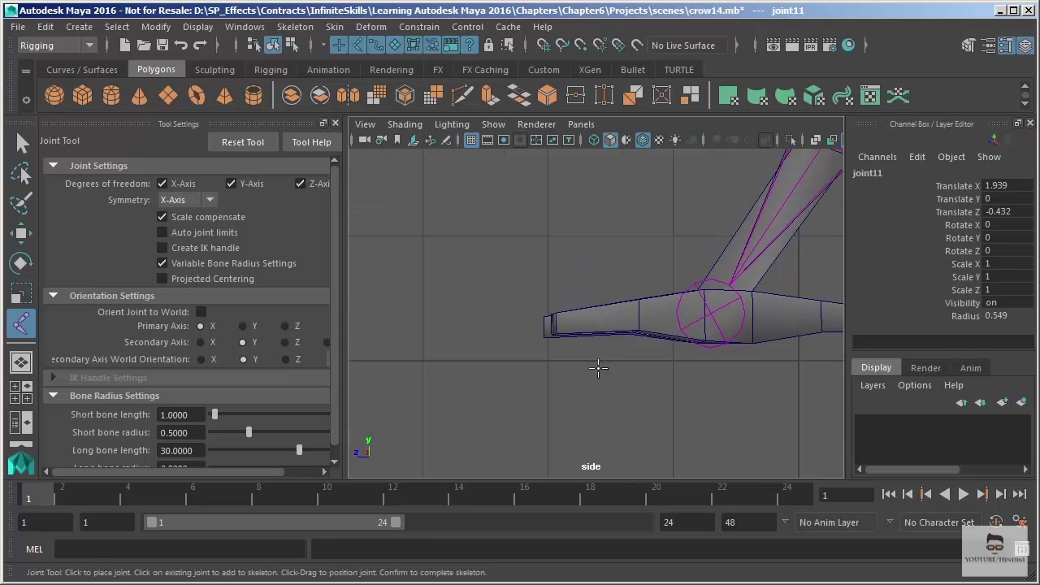
pyautogui.click(640, 313)
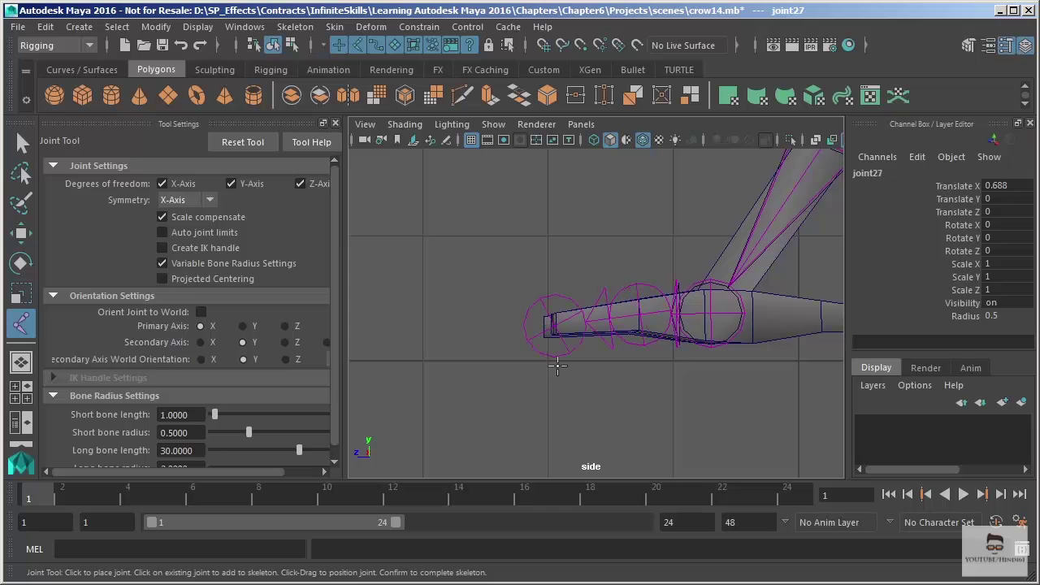
pyautogui.press('w')
# Try to duplicate the middle toe's joint chain and move the copy onto the outer toe.
pyautogui.press('space')
pyautogui.press('space')
pyautogui.keyDown('alt'); pyautogui.moveTo(669, 299); pyautogui.dragTo(690, 318); pyautogui.keyUp('alt')
pyautogui.keyDown('alt'); pyautogui.moveTo(681, 277); pyautogui.dragTo(631, 269, button='middle'); pyautogui.keyUp('alt')
pyautogui.keyDown('alt'); pyautogui.moveTo(630, 269); pyautogui.dragTo(591, 282); pyautogui.keyUp('alt')
pyautogui.keyDown('alt'); pyautogui.moveTo(661, 283); pyautogui.dragTo(662, 260, button='middle'); pyautogui.keyUp('alt')
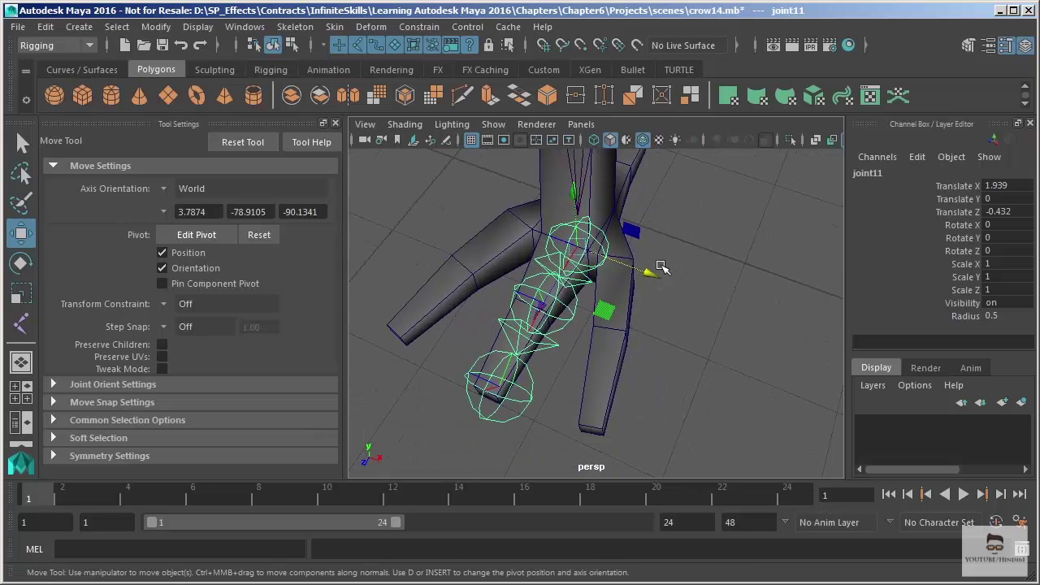
pyautogui.click(571, 315)
pyautogui.keyDown('alt'); pyautogui.moveTo(669, 271); pyautogui.dragTo(668, 277); pyautogui.keyUp('alt')
pyautogui.hotkey('ctrl', 'd')
pyautogui.moveTo(649, 360); pyautogui.dragTo(726, 371)
pyautogui.keyDown('alt'); pyautogui.moveTo(690, 430); pyautogui.dragTo(532, 272, button='right'); pyautogui.keyUp('alt')
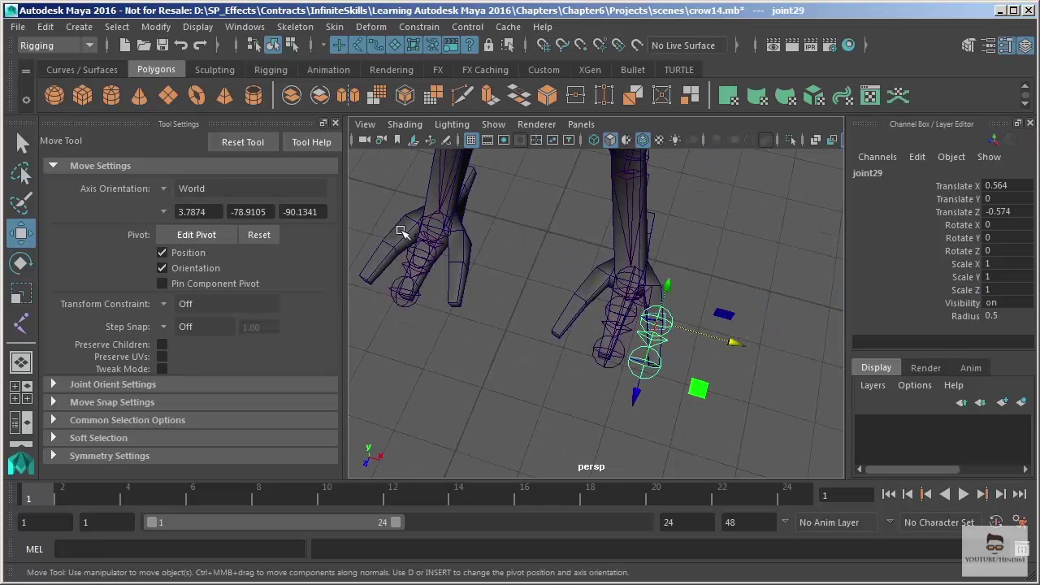
# Undo the move and the duplication of the toe joint chain.
pyautogui.hotkey('ctrl', 'z')
pyautogui.hotkey('ctrl', 'z')
pyautogui.hotkey('ctrl', 'z')
pyautogui.hotkey('ctrl', 'z')
pyautogui.hotkey('ctrl', 'z')
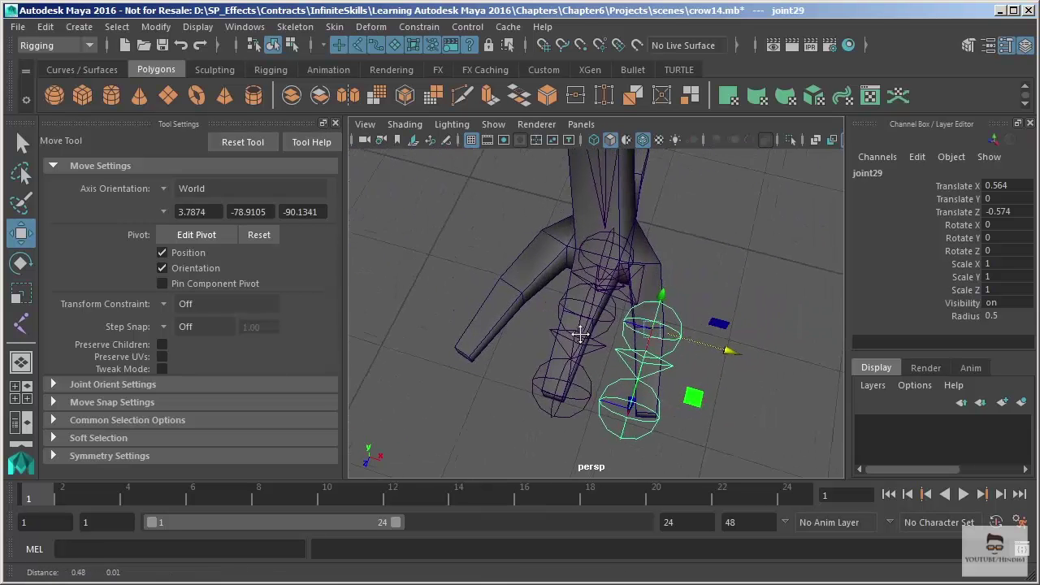
pyautogui.hotkey('ctrl', 'z')
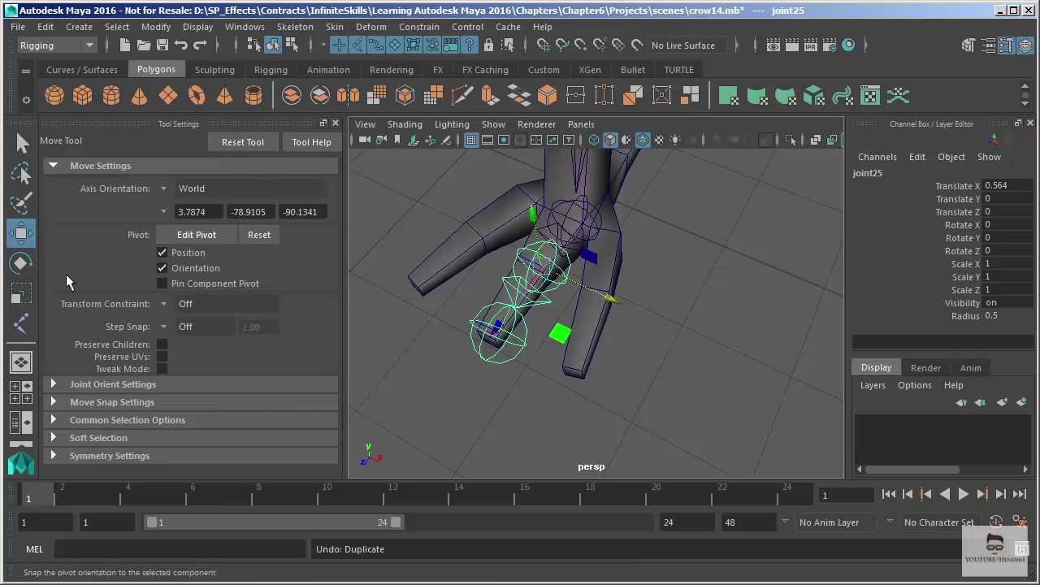
# Branch a second symmetric toe chain of two joints from the ankle joint, placed just above the first in the side view.
pyautogui.click(20, 324)
pyautogui.click(591, 217)
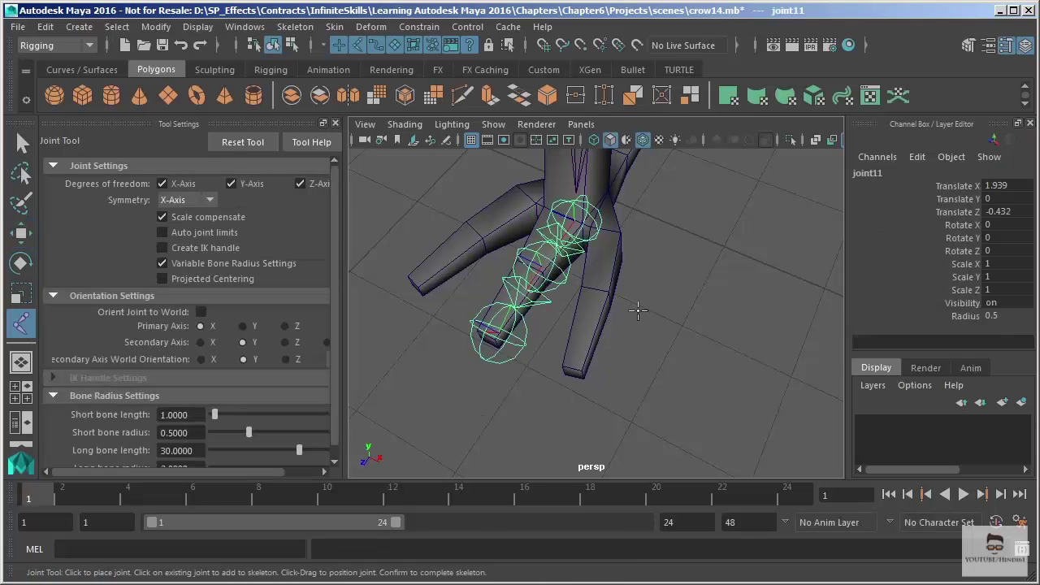
pyautogui.press('space')
pyautogui.press('space')
pyautogui.press('space')
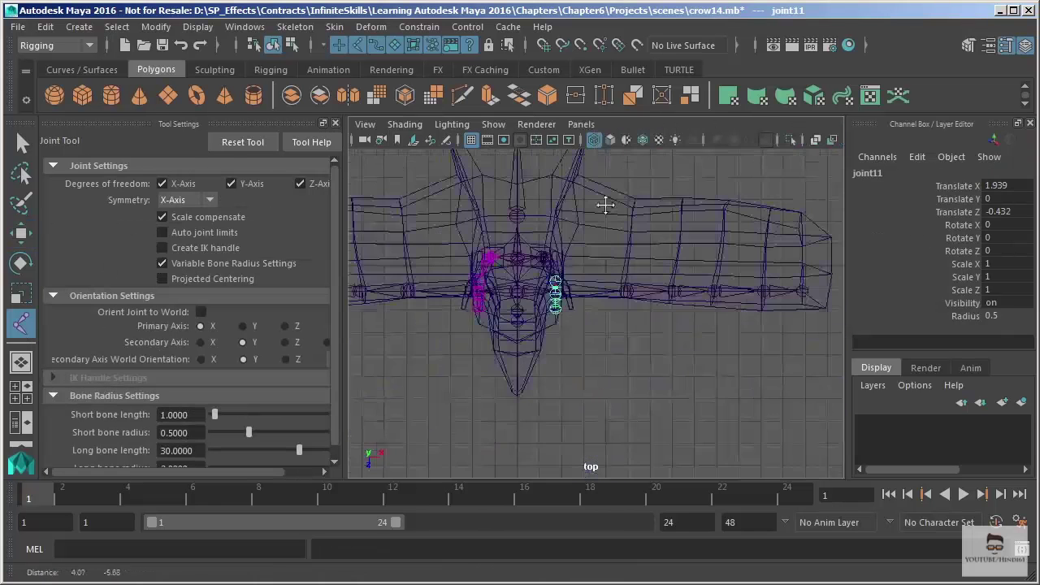
pyautogui.press('space')
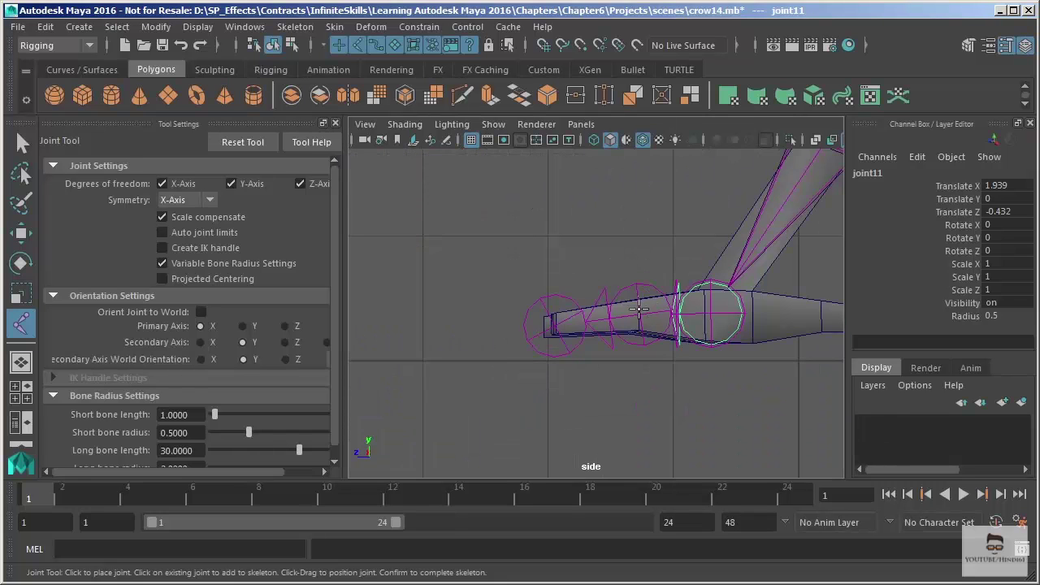
pyautogui.click(639, 267)
pyautogui.click(541, 280)
pyautogui.press('w')
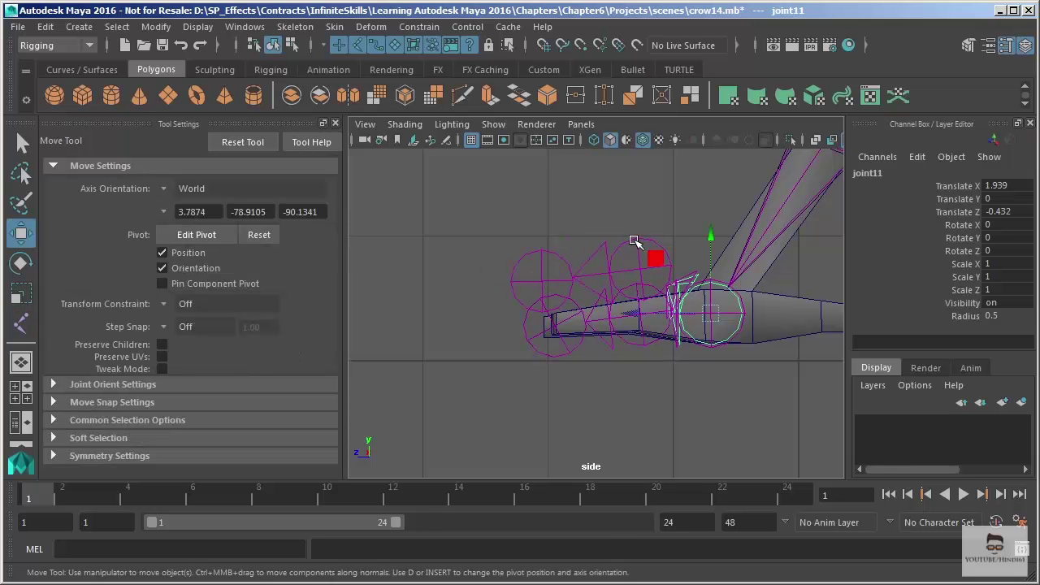
# Move the second chain's base joint down to the toe's middle and align its end joint with the toe tip.
pyautogui.click(634, 242)
pyautogui.moveTo(640, 192); pyautogui.dragTo(643, 241)
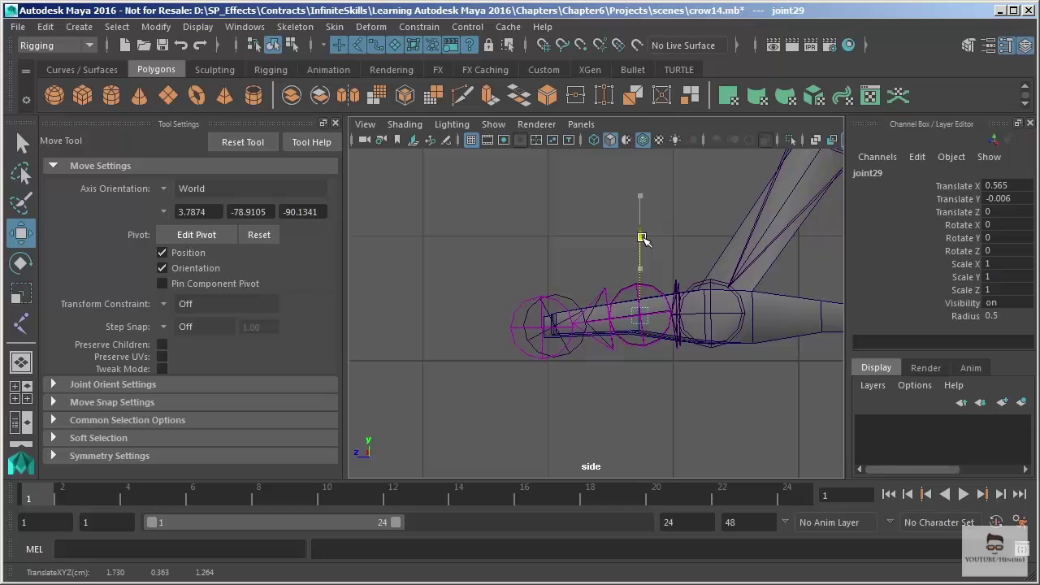
pyautogui.click(513, 326)
pyautogui.moveTo(538, 335); pyautogui.dragTo(550, 326)
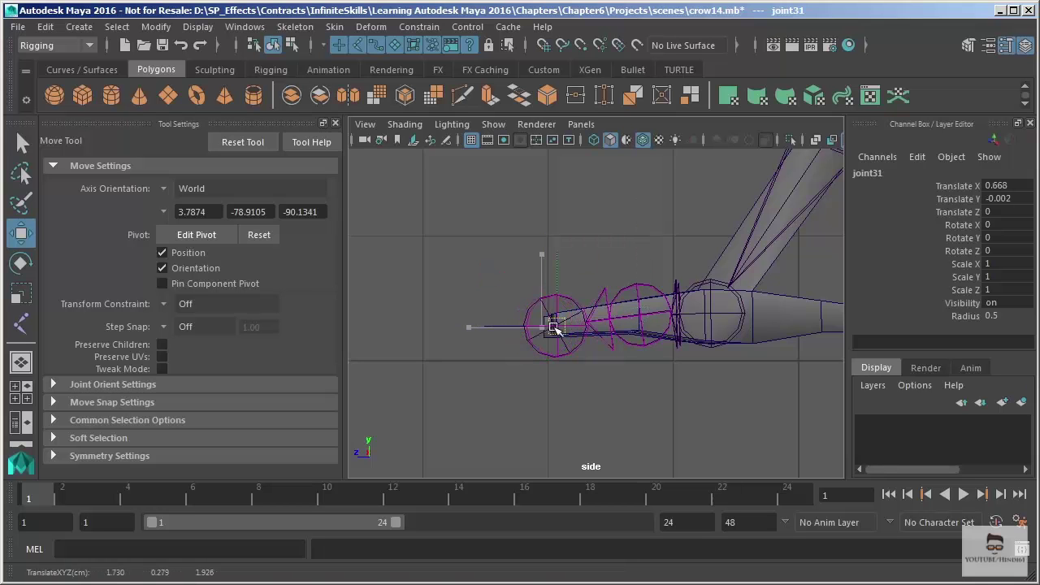
# Shift one toe chain sideways onto the outer toe in the perspective view and adjust its end joint to the toe tip.
pyautogui.press('space')
pyautogui.press('space')
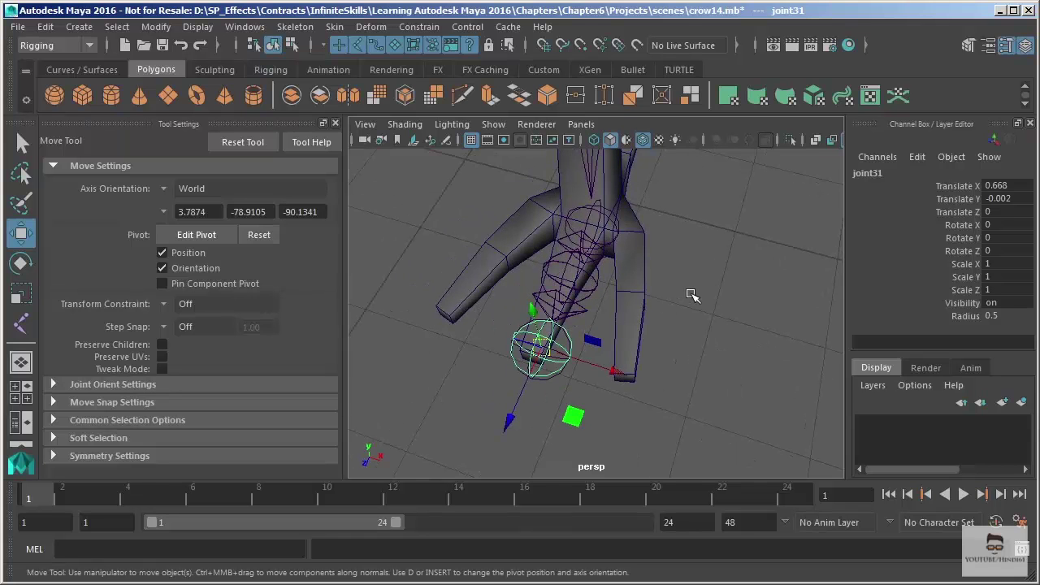
pyautogui.press('Up')
pyautogui.press('Up')
pyautogui.press('Down')
pyautogui.moveTo(645, 295); pyautogui.dragTo(717, 300)
pyautogui.keyDown('alt'); pyautogui.moveTo(716, 301); pyautogui.dragTo(695, 345); pyautogui.keyUp('alt')
pyautogui.keyDown('alt'); pyautogui.moveTo(696, 345); pyautogui.dragTo(695, 263, button='middle'); pyautogui.keyUp('alt')
pyautogui.click(614, 380)
pyautogui.moveTo(666, 383); pyautogui.dragTo(685, 386)
pyautogui.click(645, 290)
pyautogui.keyDown('alt'); pyautogui.moveTo(650, 294); pyautogui.dragTo(680, 432); pyautogui.keyUp('alt')
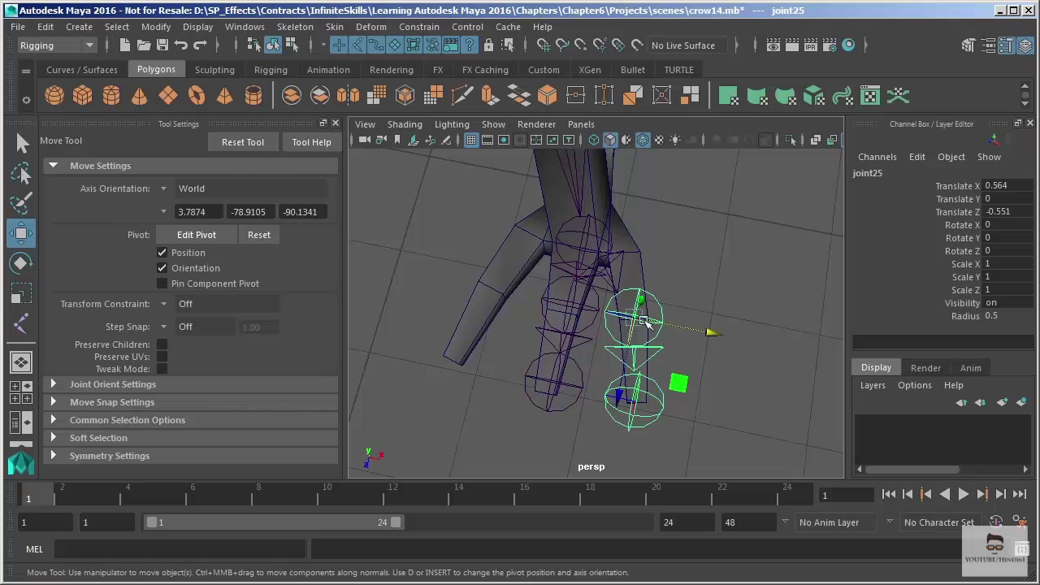
pyautogui.keyDown('alt'); pyautogui.moveTo(577, 231); pyautogui.dragTo(621, 270); pyautogui.keyUp('alt')
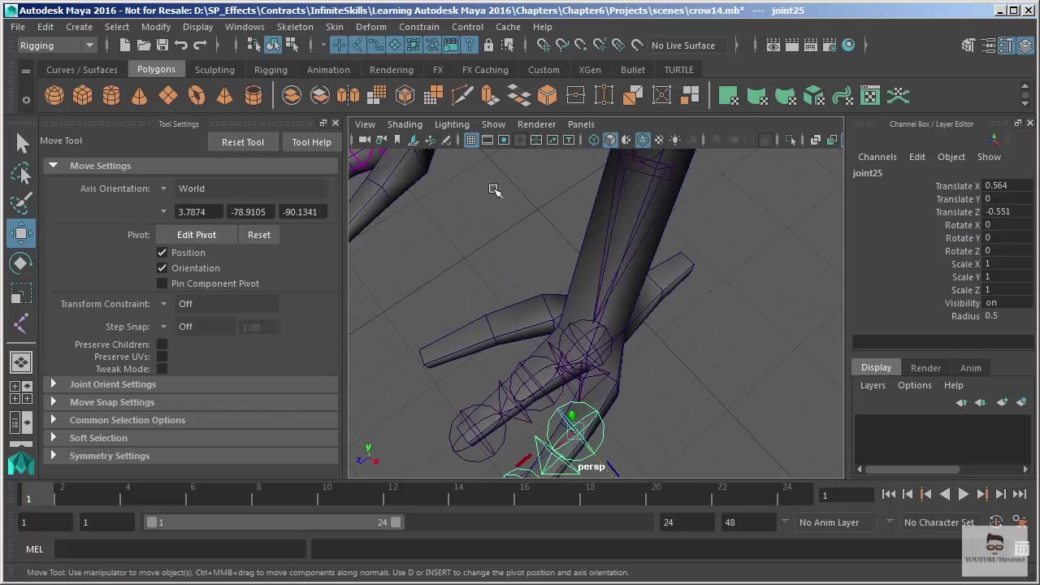
pyautogui.keyDown('alt'); pyautogui.moveTo(609, 286); pyautogui.dragTo(563, 262, button='right'); pyautogui.keyUp('alt')
pyautogui.keyDown('alt'); pyautogui.moveTo(562, 262); pyautogui.dragTo(632, 274); pyautogui.keyUp('alt')
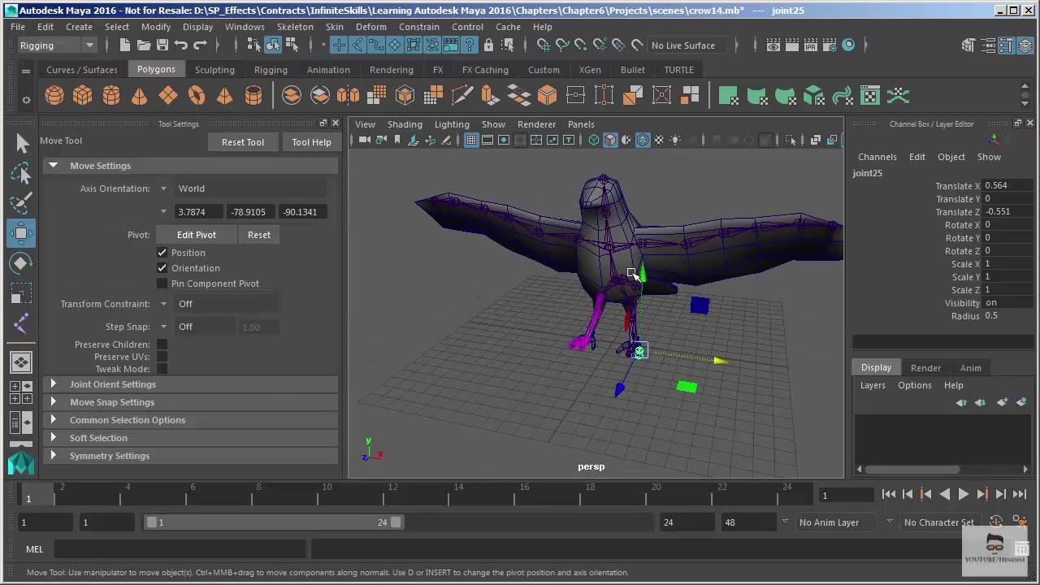